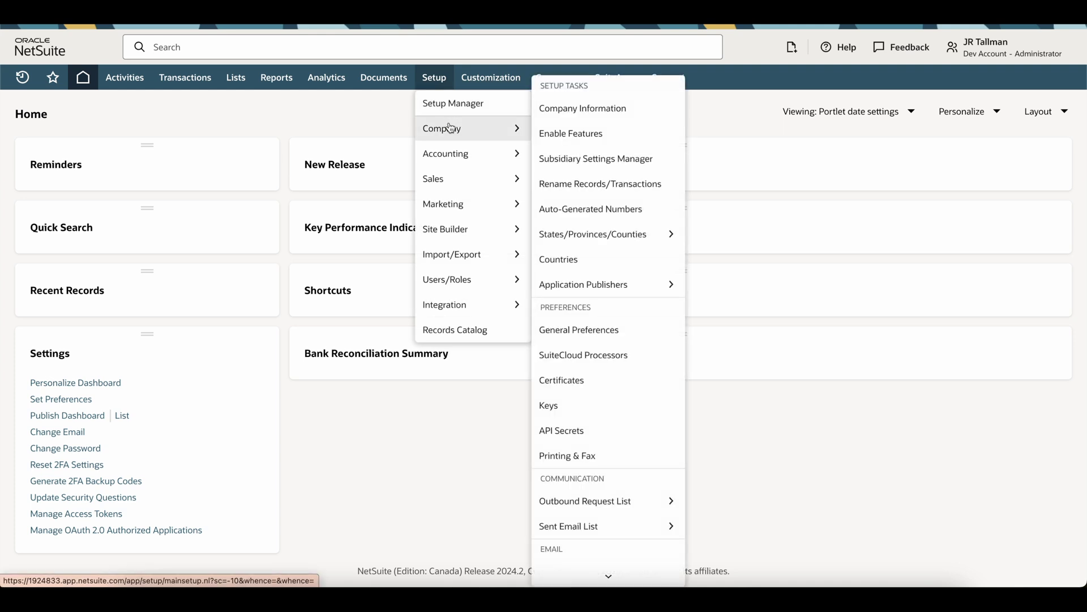
- Open the company's feature settings and turn on Expense Allocation among the advanced accounting features
click(583, 133)
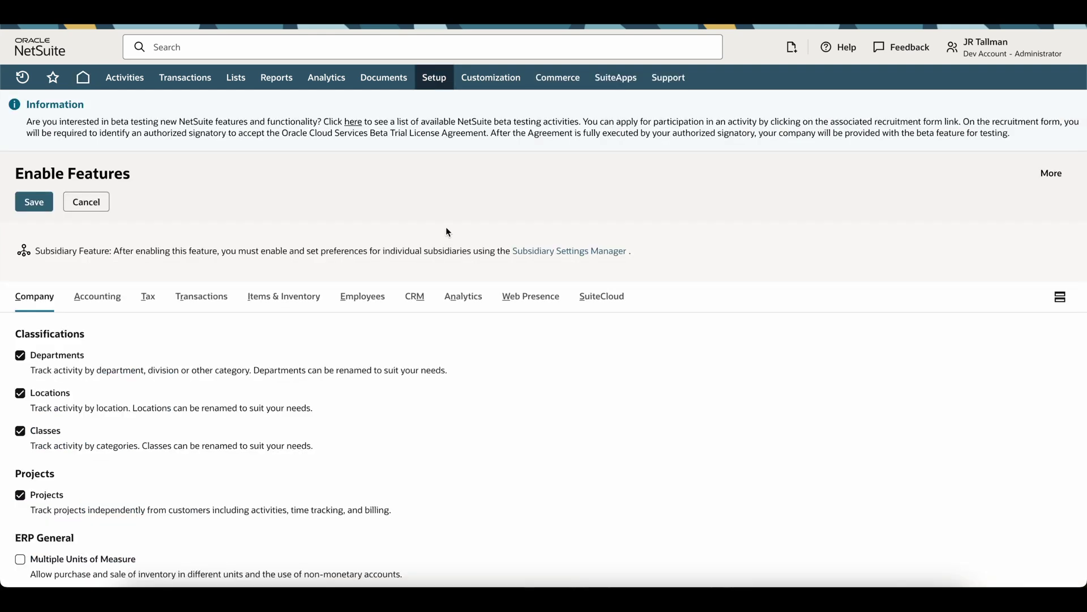
click(97, 297)
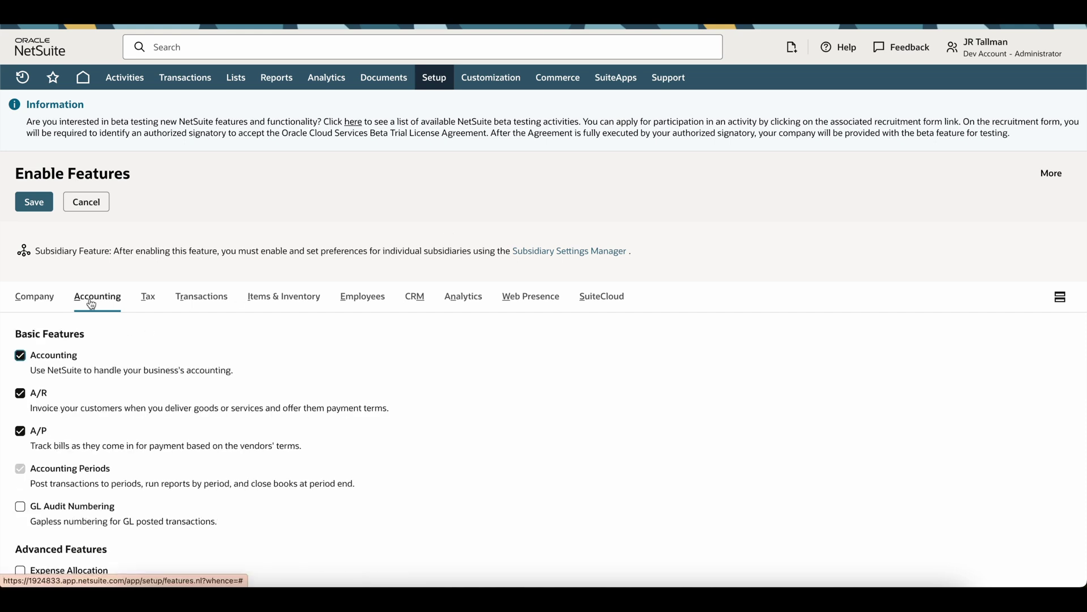
scroll(99, 306, down, 2)
scroll(98, 306, down, 3)
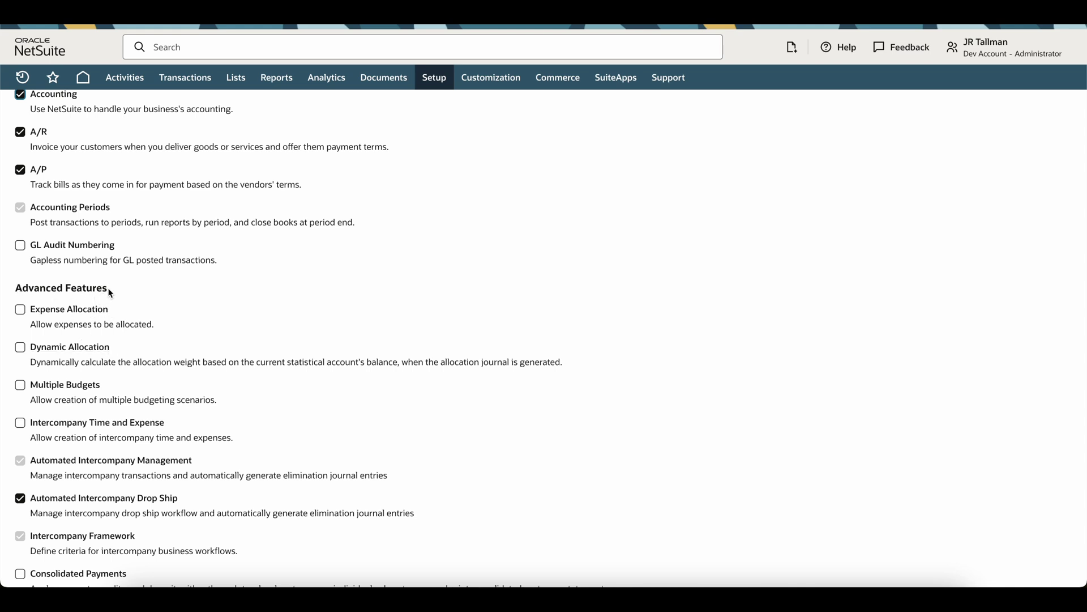
click(20, 310)
- Turn on Dynamic Allocation, accept enabling Statistical Accounts and Multiple Units of Measure with it, and save the features
click(22, 349)
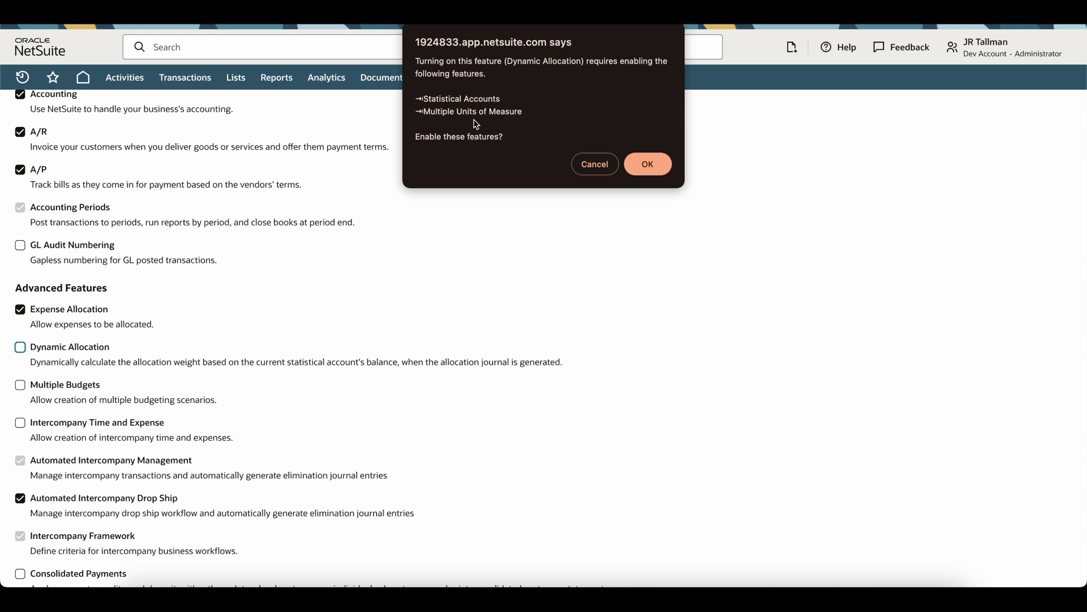
click(648, 166)
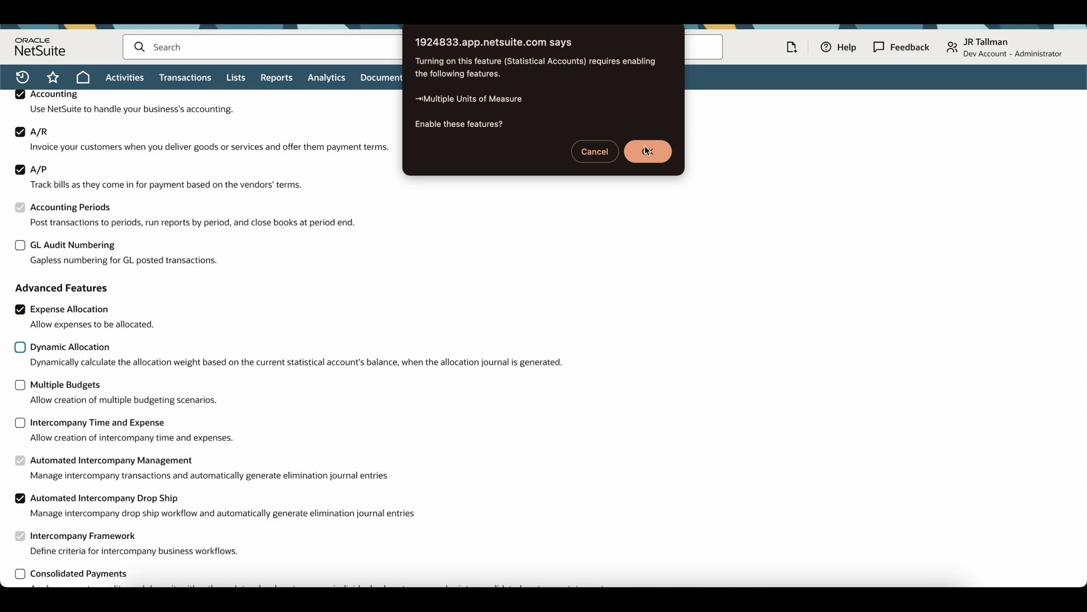
click(648, 150)
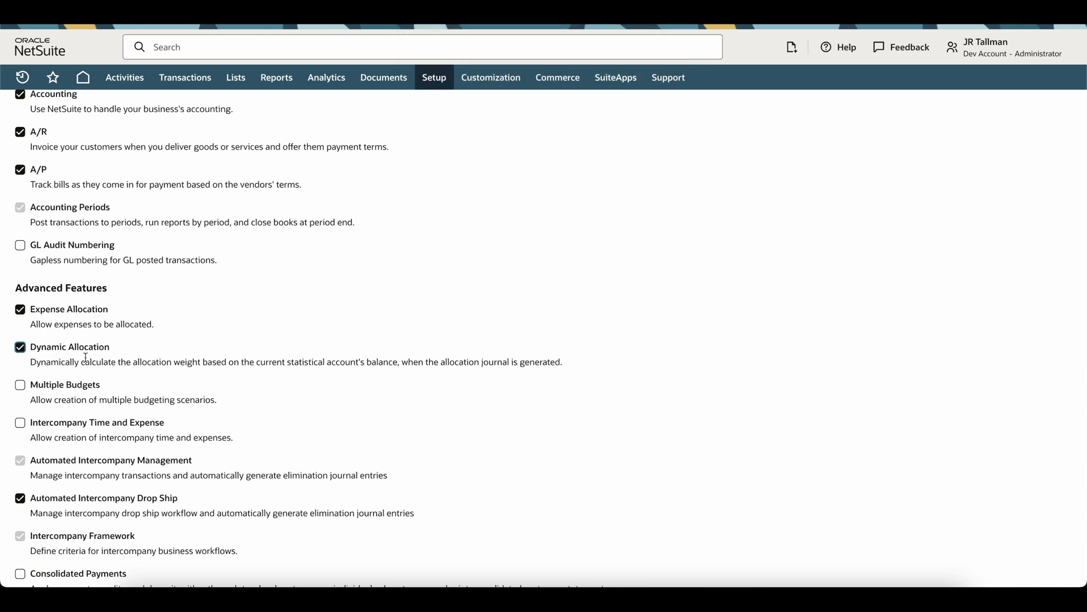
scroll(189, 288, up, 4)
scroll(189, 288, up, 1)
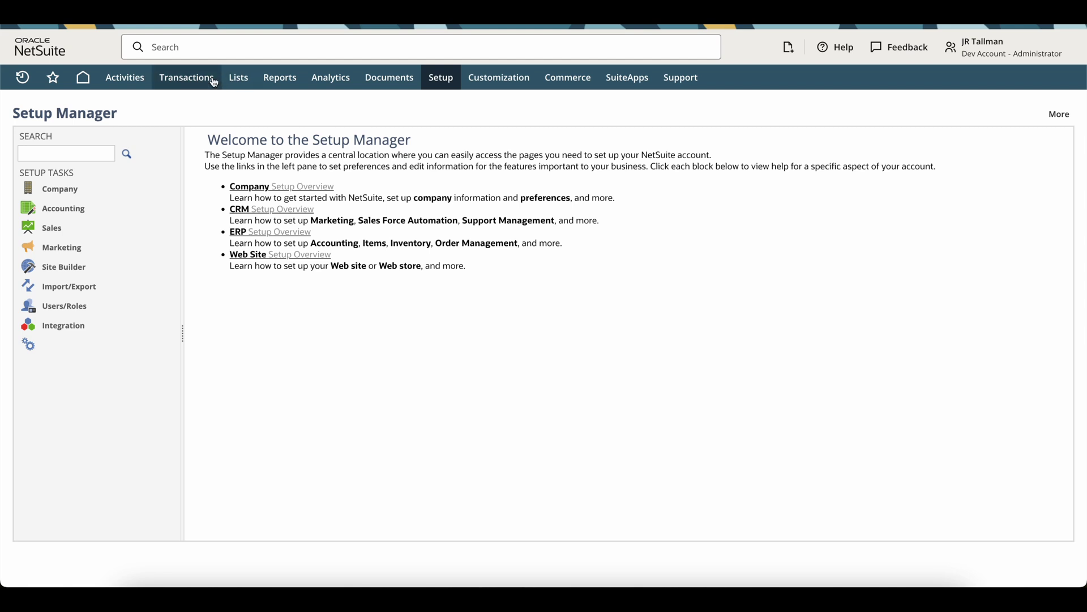
- Start a new standard allocation schedule from the financial transactions
mouse_move(187, 79)
mouse_move(188, 338)
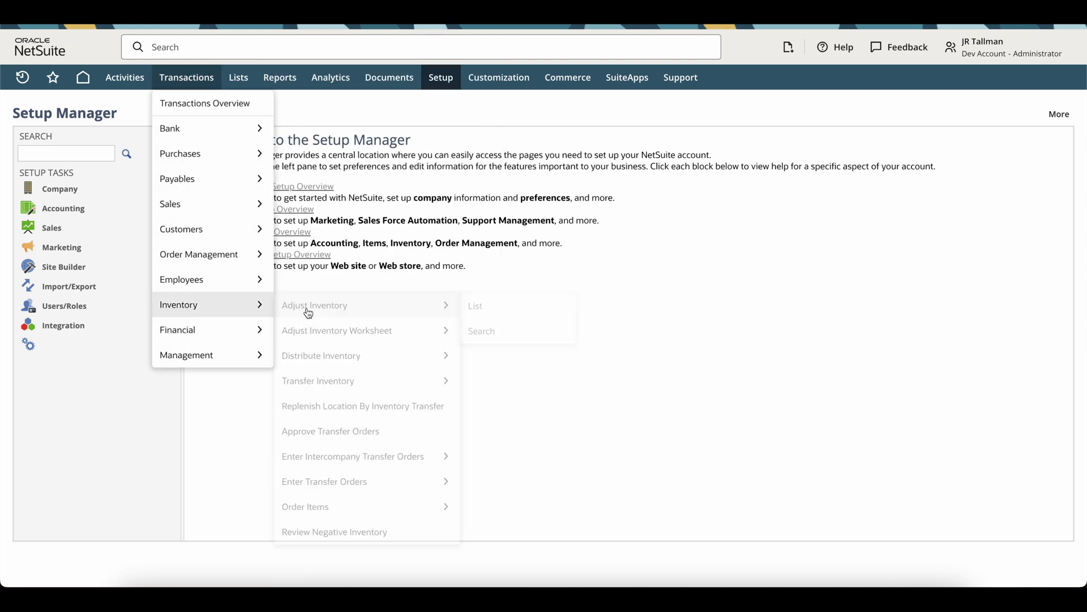
mouse_move(401, 159)
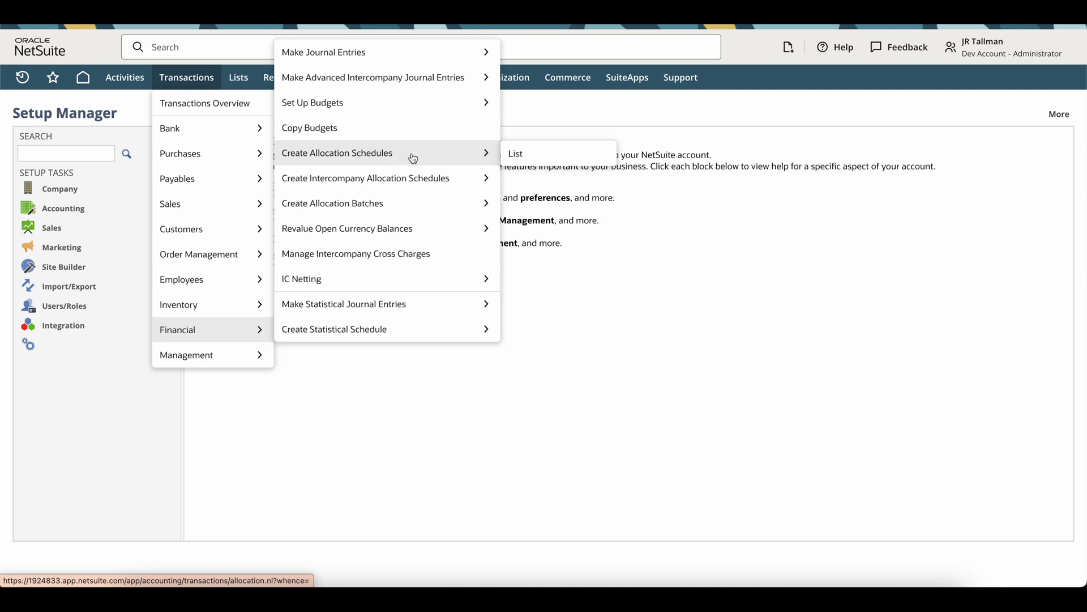
mouse_move(352, 190)
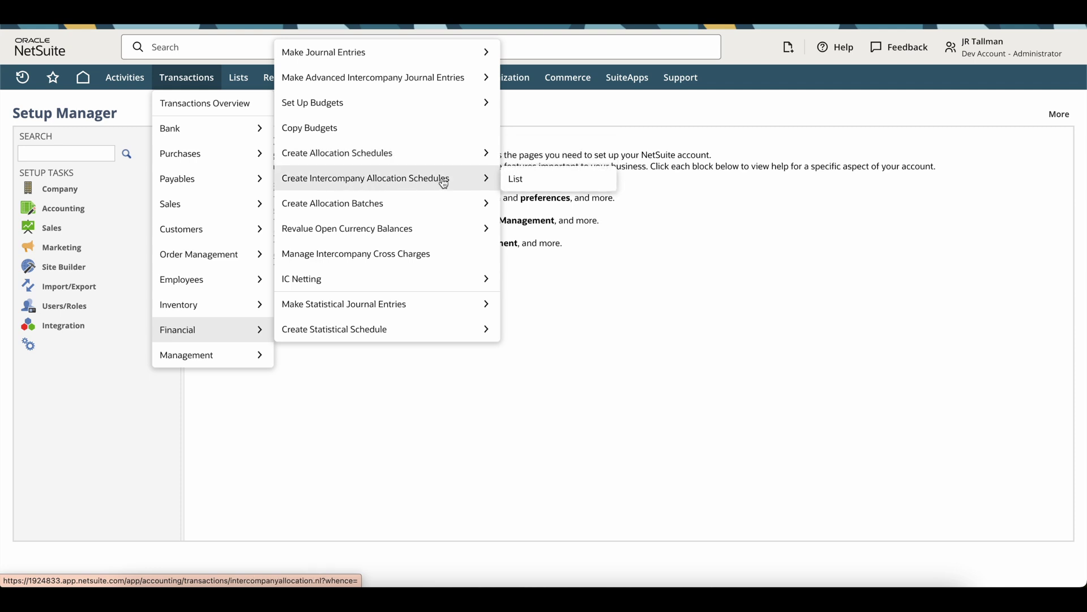
mouse_move(365, 213)
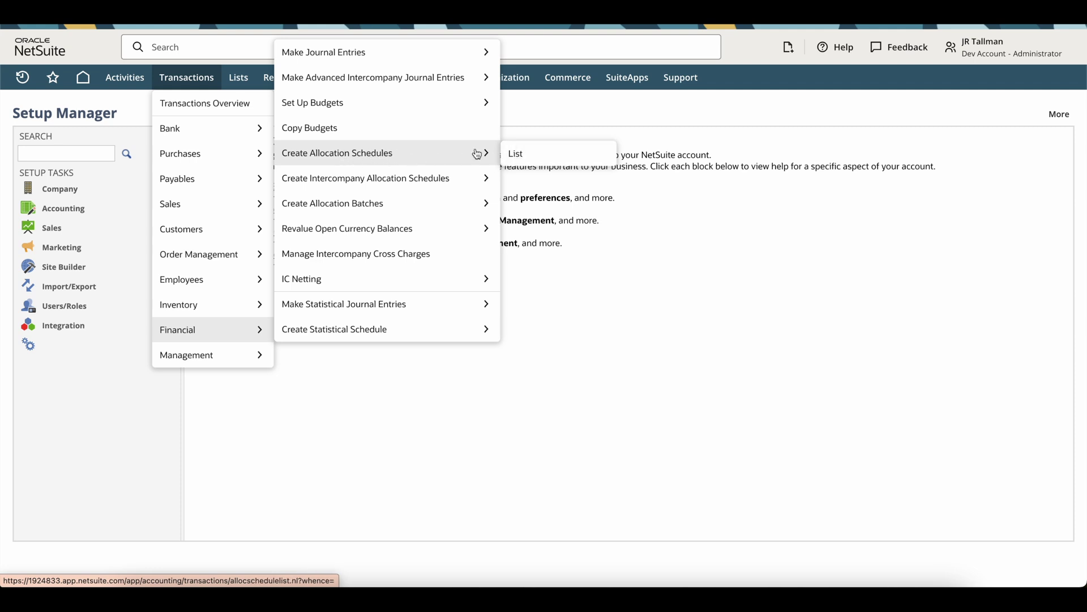
click(426, 157)
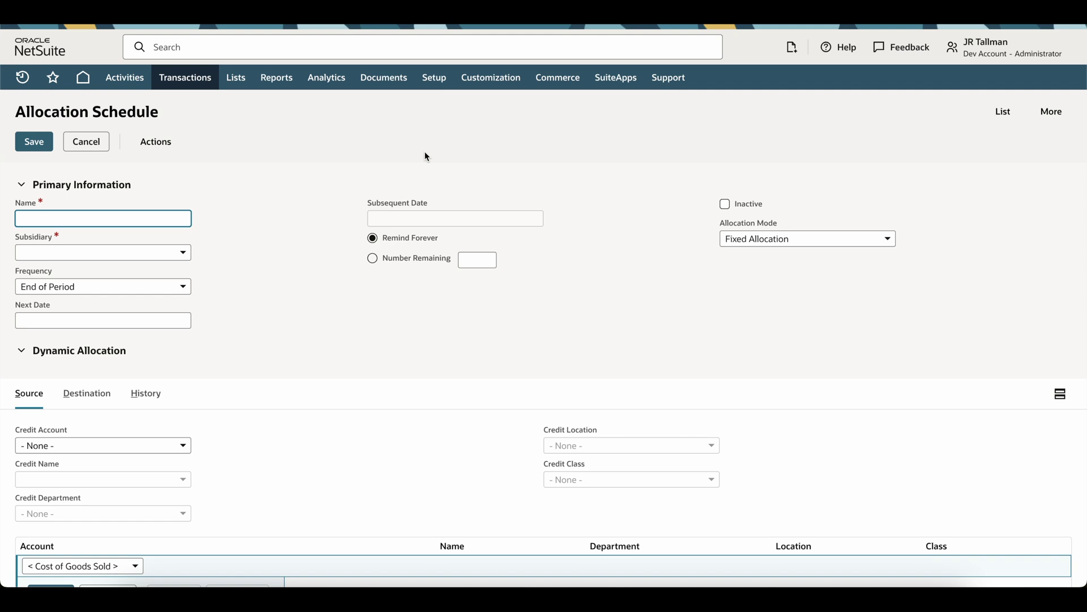
- Name the allocation schedule Rent Expense and assign it to the Parent Company subsidiary
text(Rent Expense)
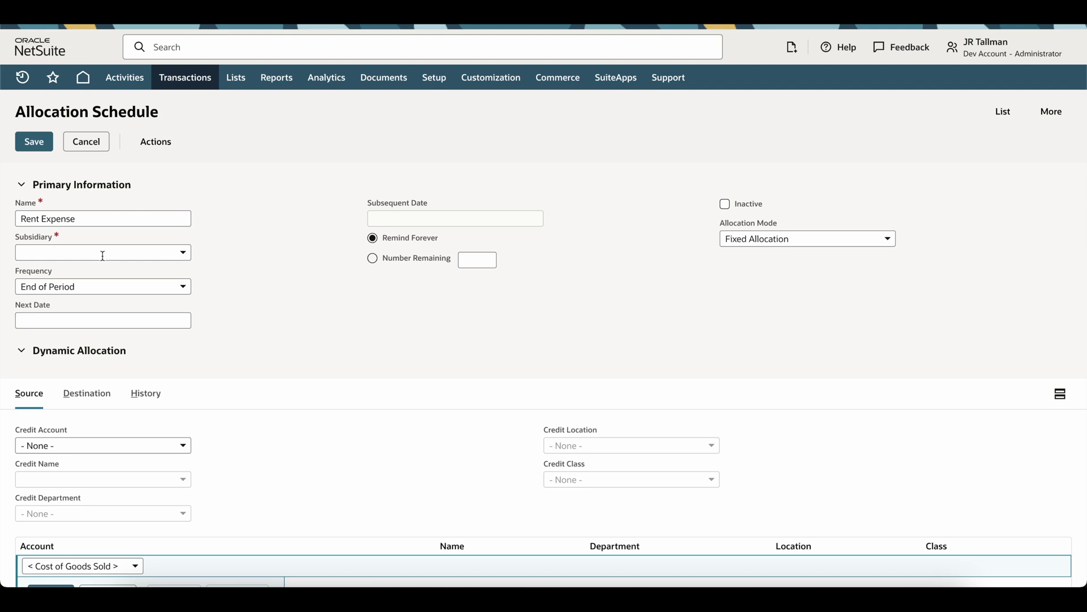
click(102, 256)
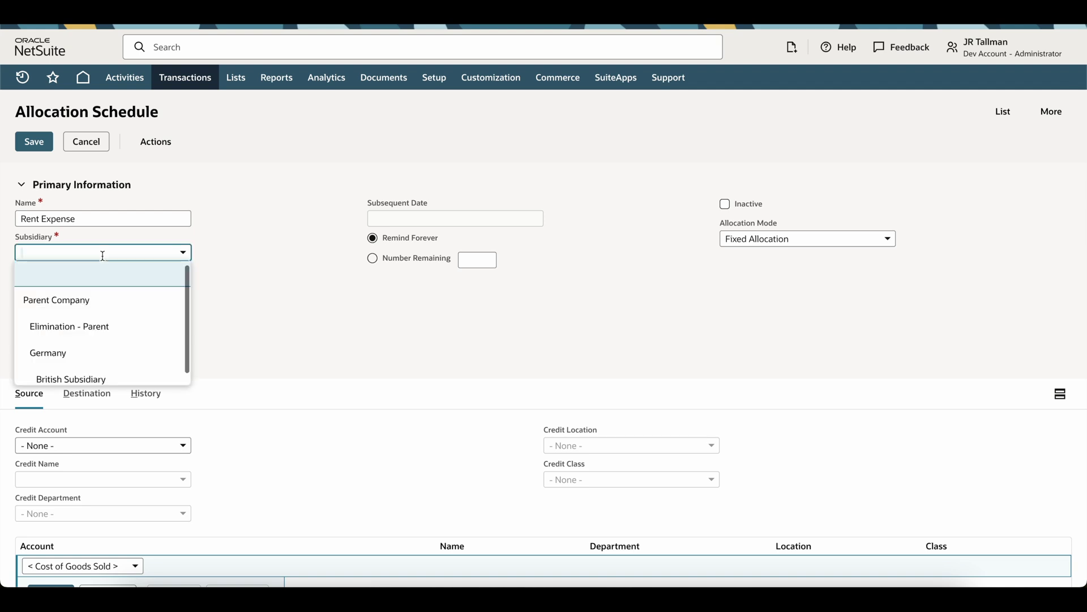
click(84, 300)
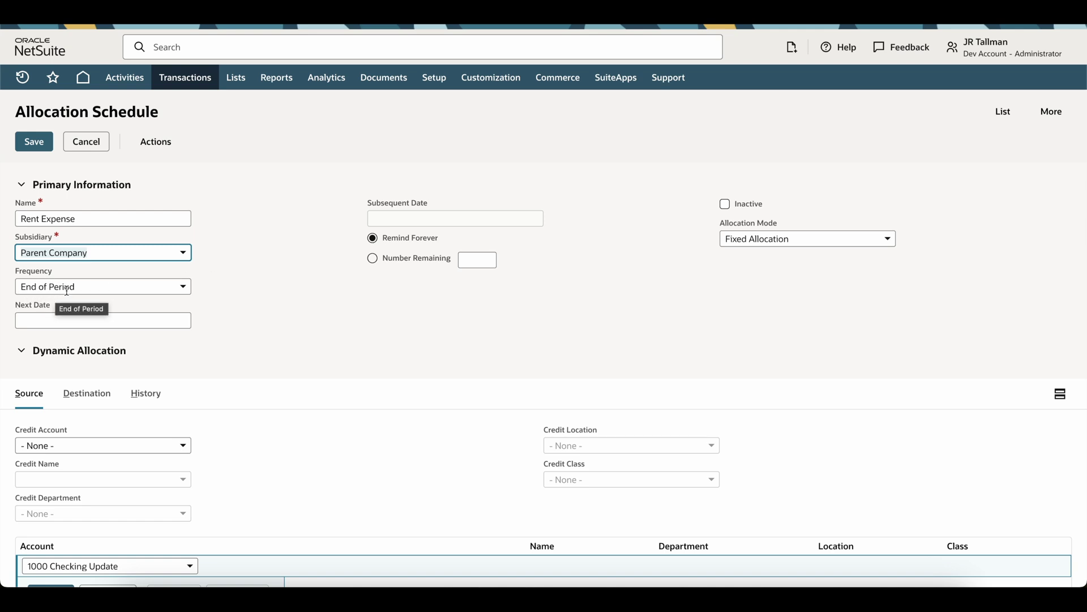
- Set the schedule's next date to 1/31/2025 and keep End of Period as the frequency
mouse_move(54, 319)
click(65, 320)
click(200, 320)
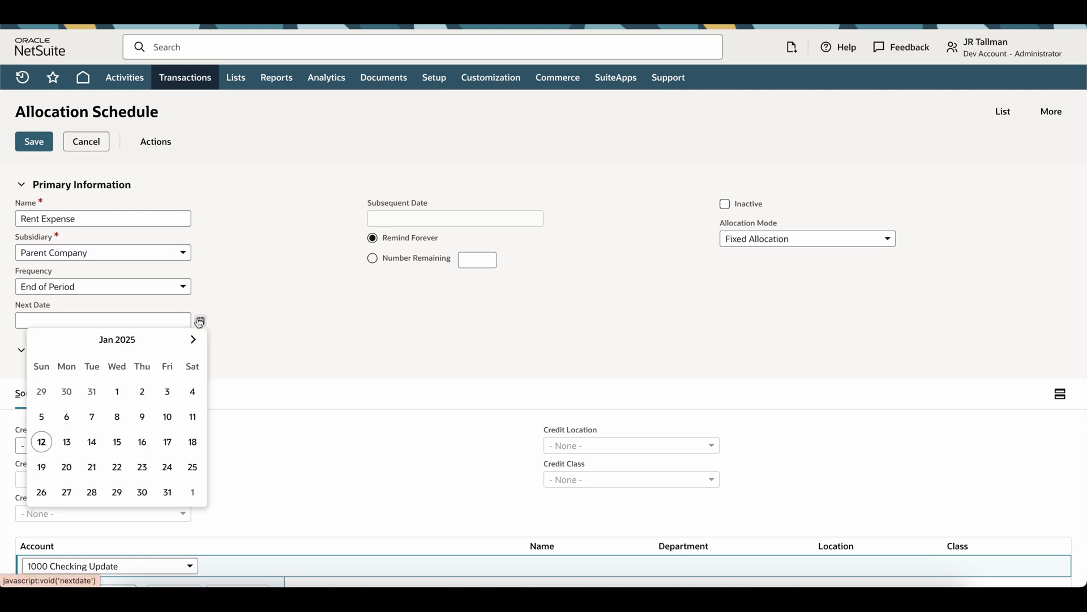
click(168, 493)
click(255, 314)
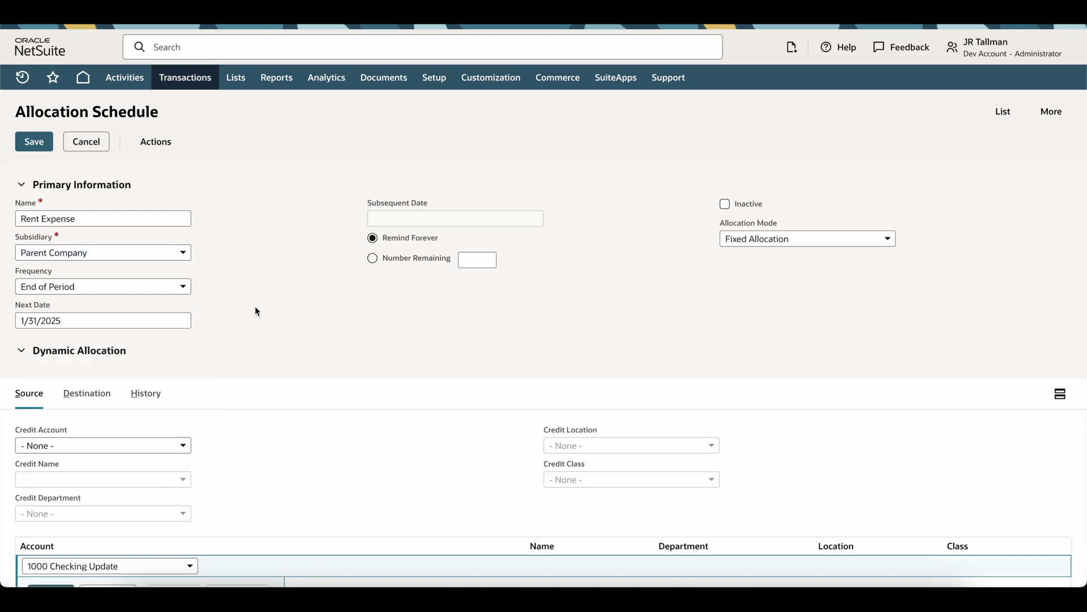
click(156, 286)
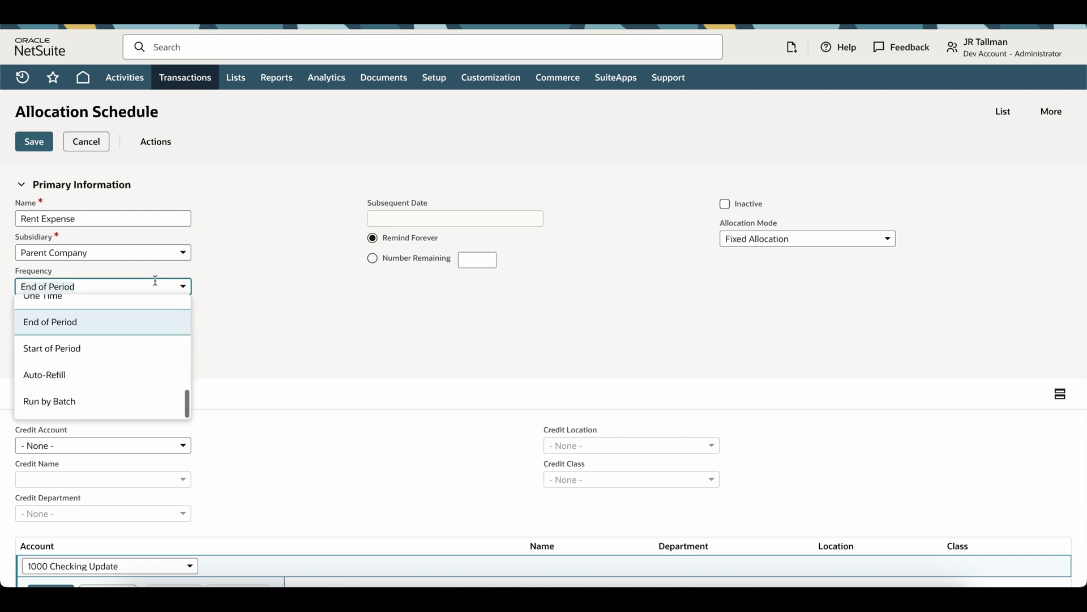
click(294, 280)
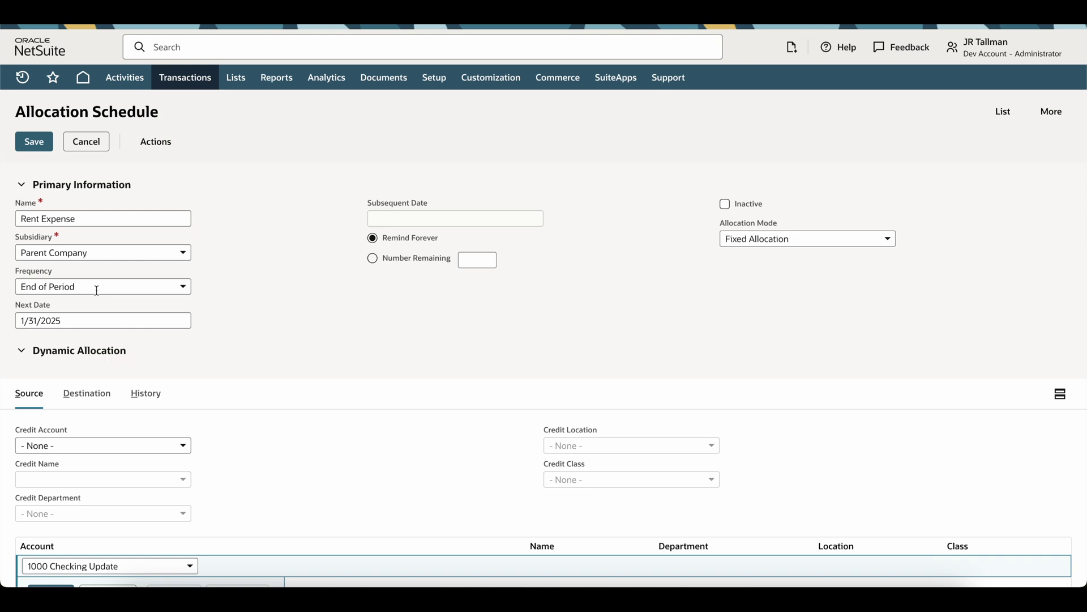
mouse_move(91, 320)
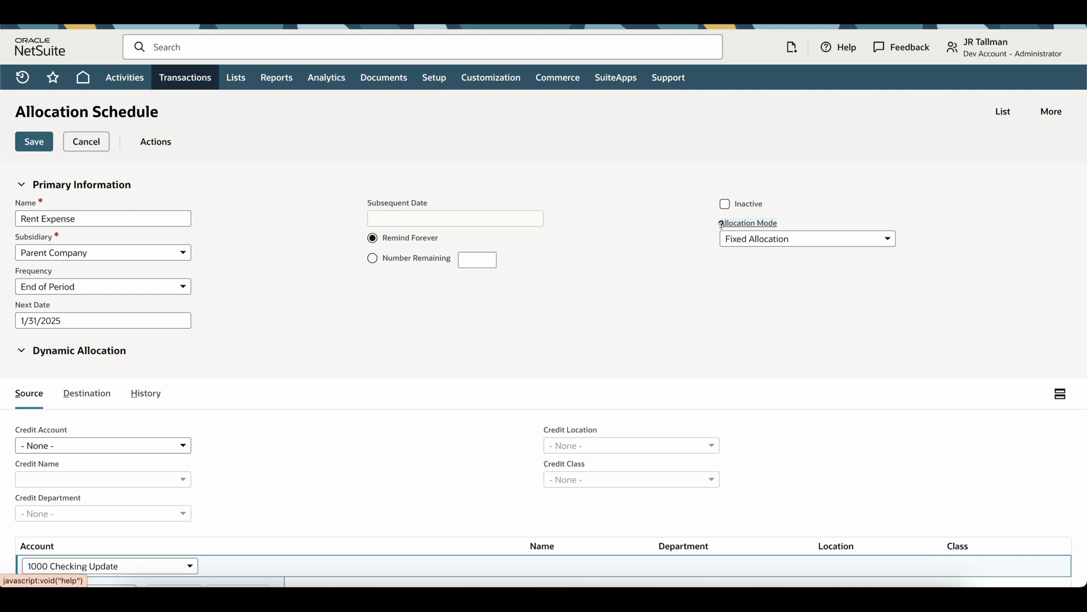
- Preview the Dynamic Allocation mode's fields and return the allocation mode to Fixed Allocation
click(814, 236)
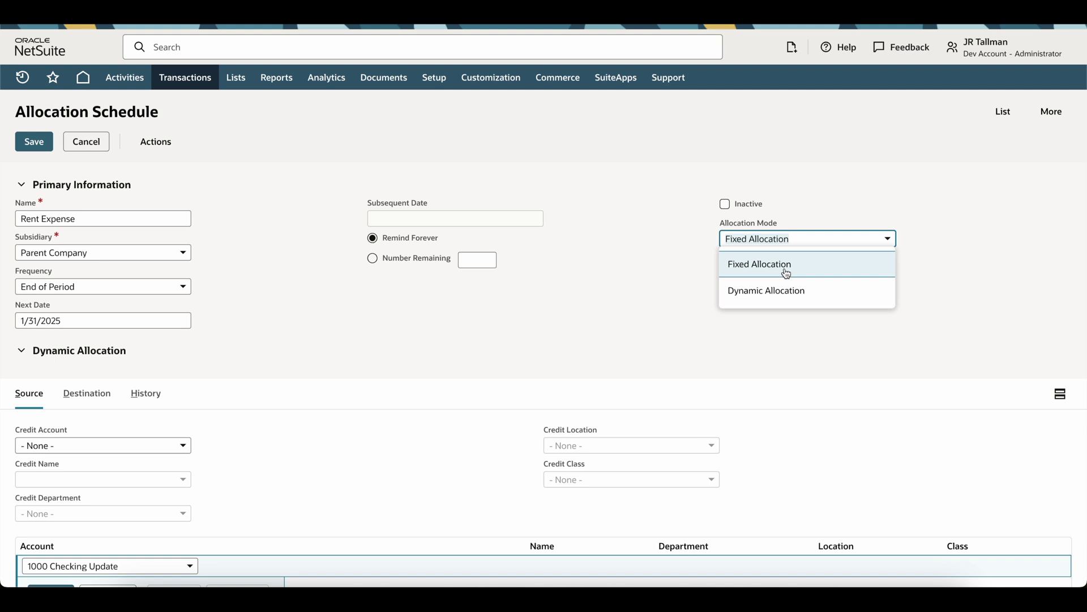
click(770, 299)
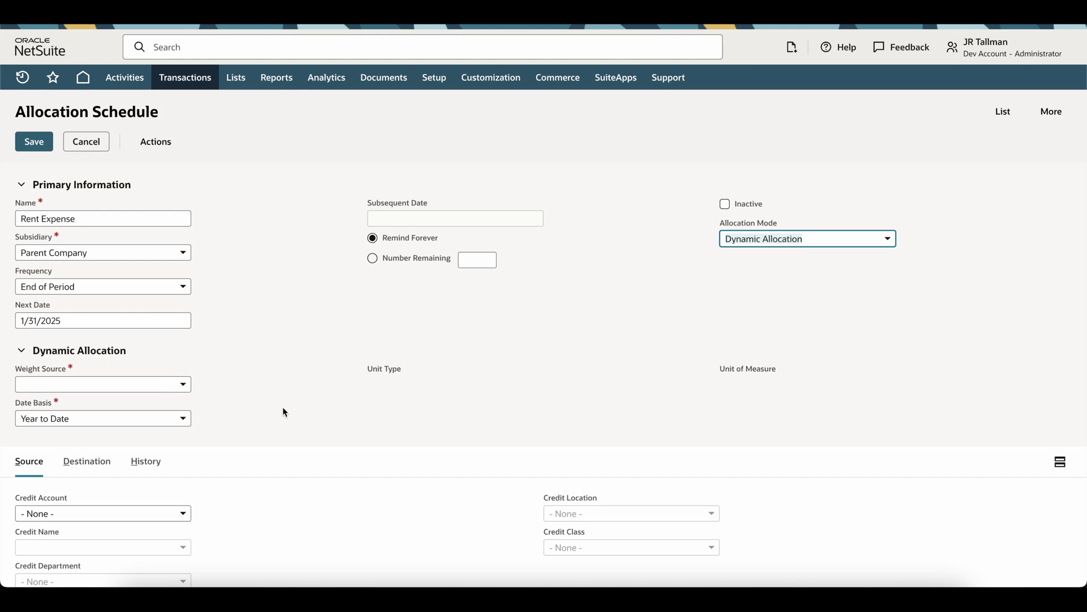
click(795, 238)
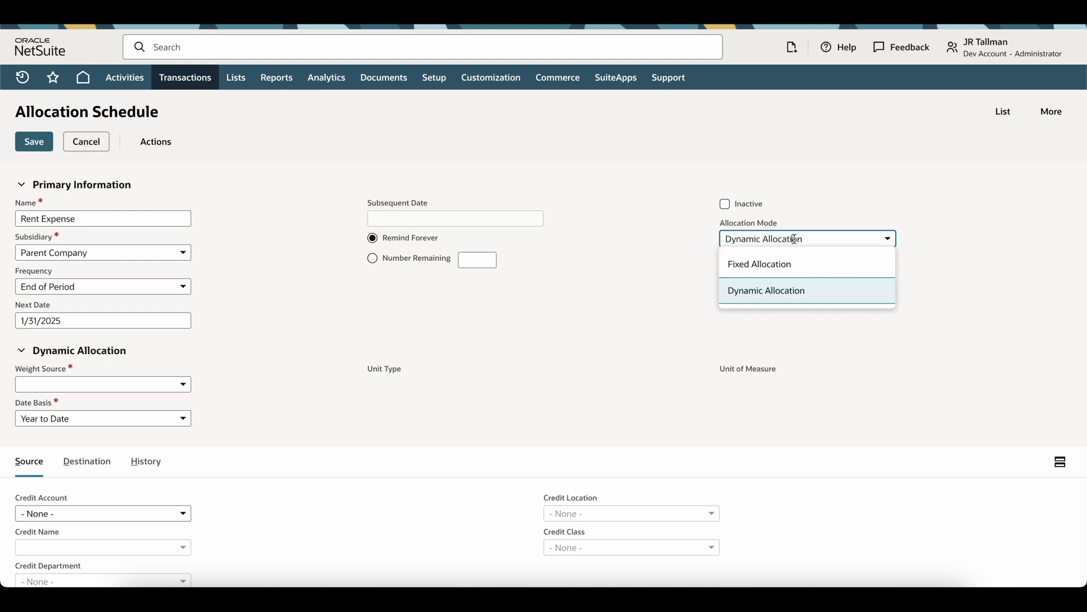
click(776, 273)
- Examine the account types and individual accounts offered for the allocation's source line
scroll(220, 326, down, 2)
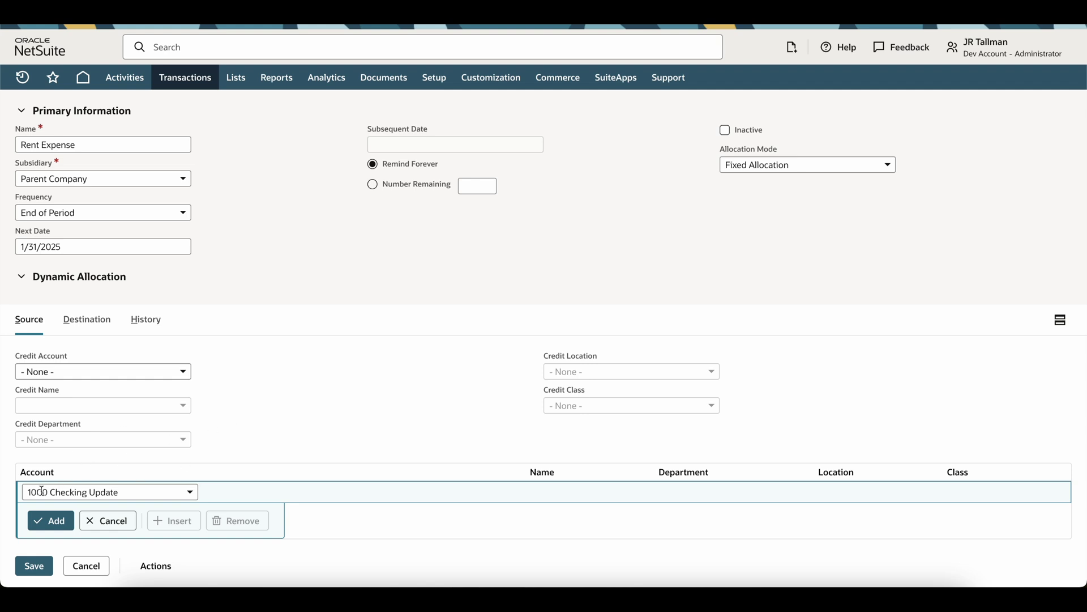
click(85, 489)
click(84, 488)
scroll(117, 431, down, 5)
scroll(118, 430, up, 5)
scroll(117, 430, up, 5)
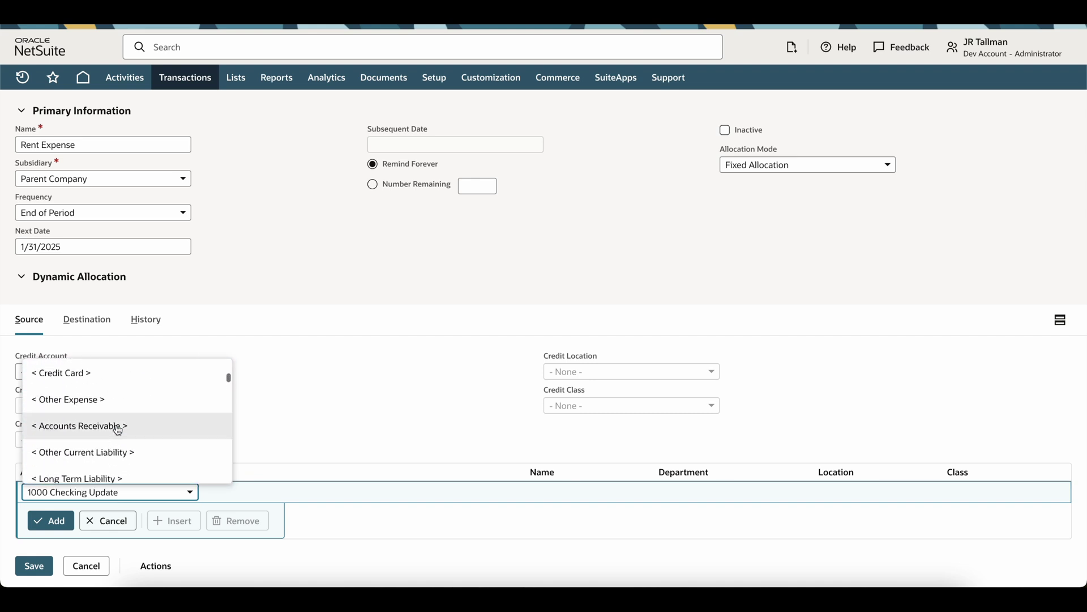
scroll(131, 408, up, 5)
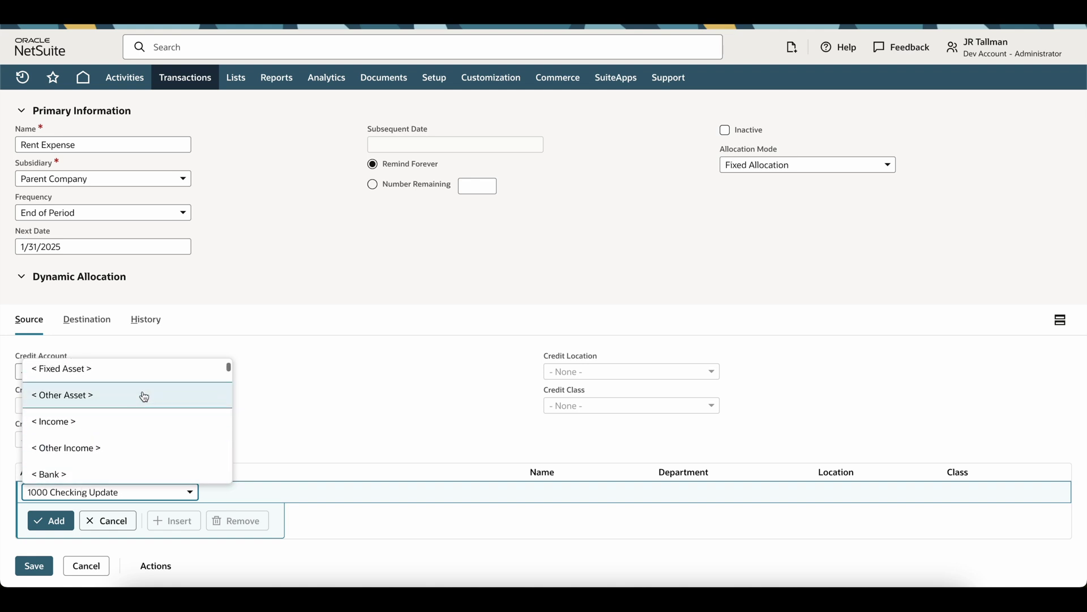
scroll(140, 426, up, 2)
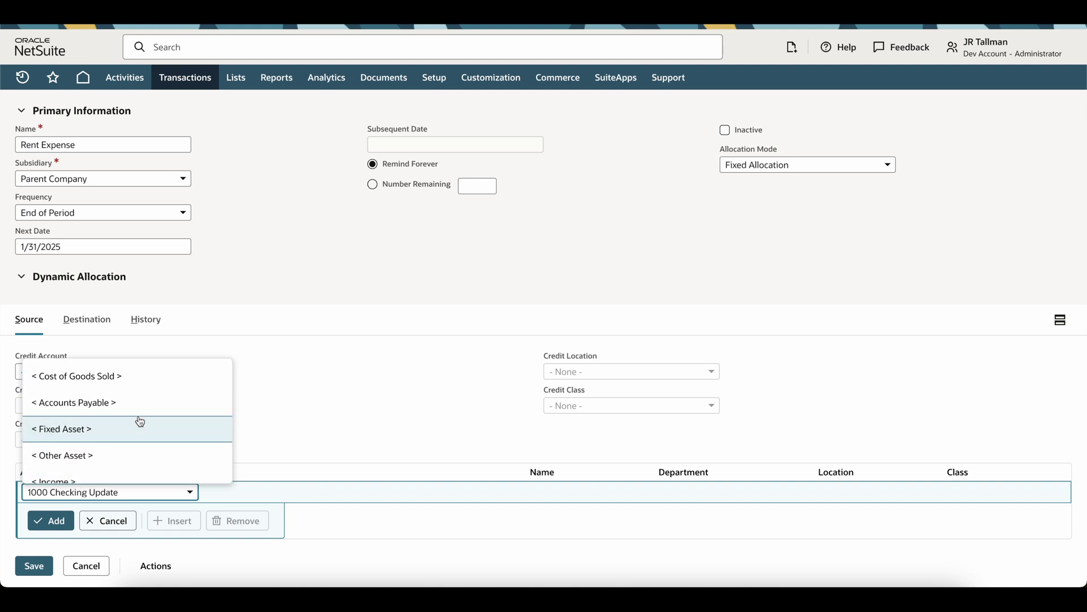
scroll(148, 432, down, 5)
scroll(119, 441, down, 8)
scroll(124, 425, down, 2)
key(Escape)
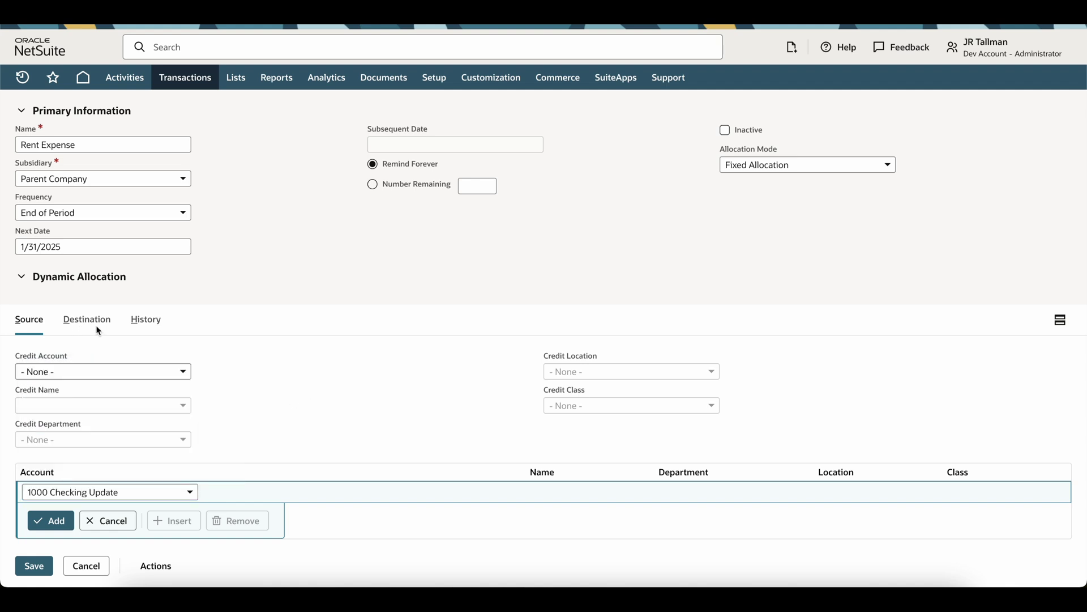
- Choose 6001 Rent as the account on the allocation's source line
click(80, 490)
scroll(118, 459, up, 5)
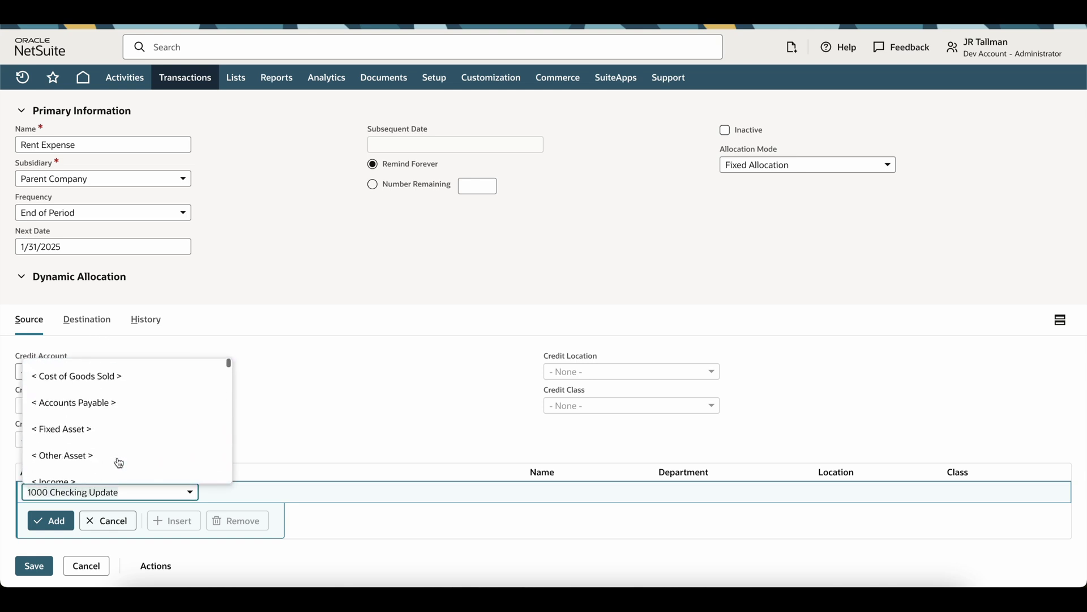
scroll(162, 416, up, 5)
scroll(162, 416, down, 2)
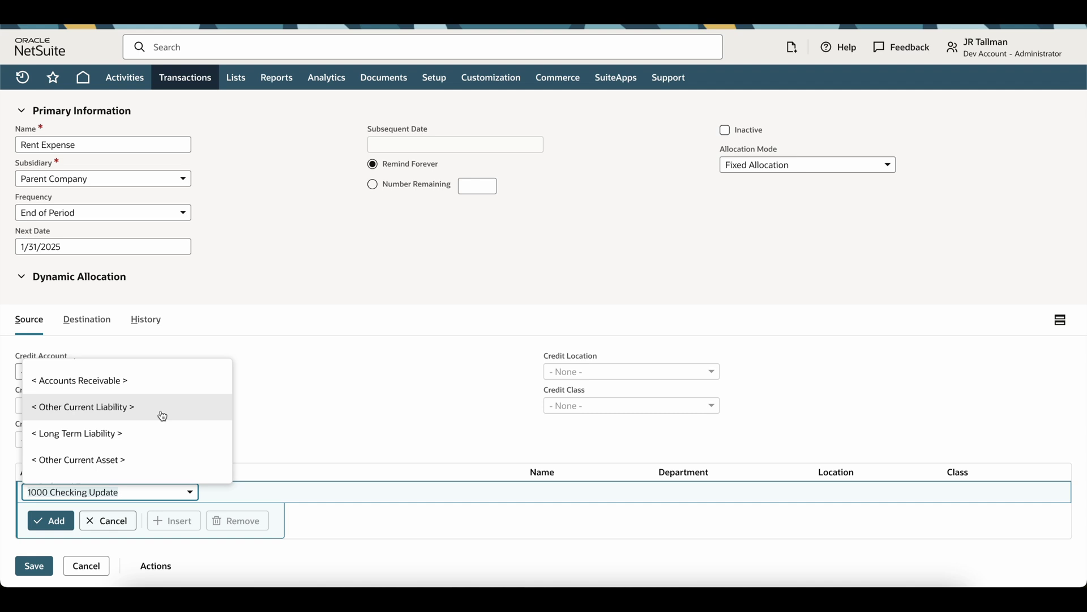
scroll(163, 416, down, 8)
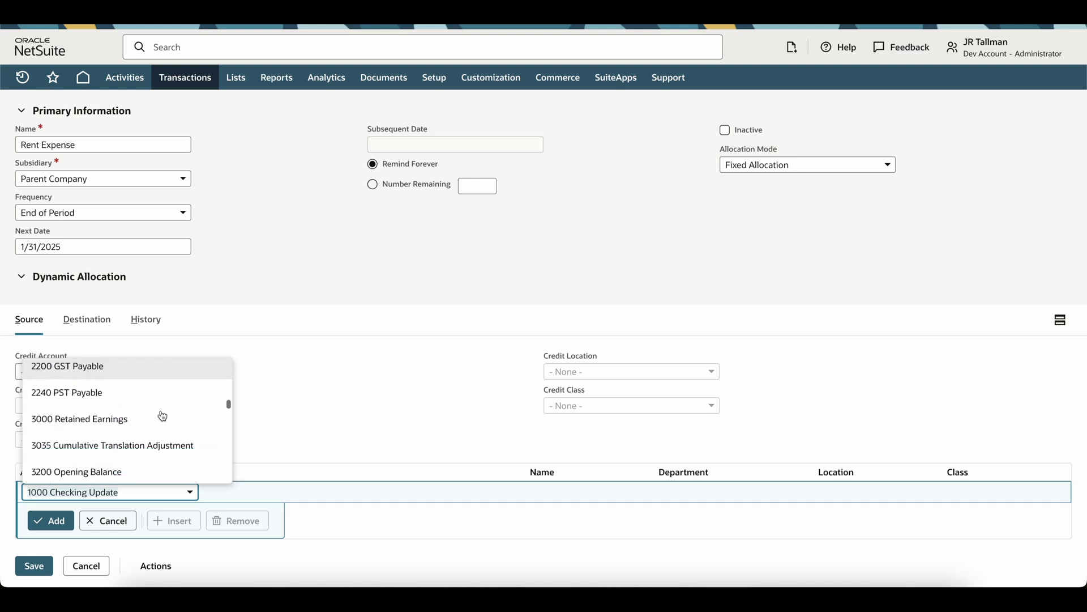
scroll(163, 416, down, 5)
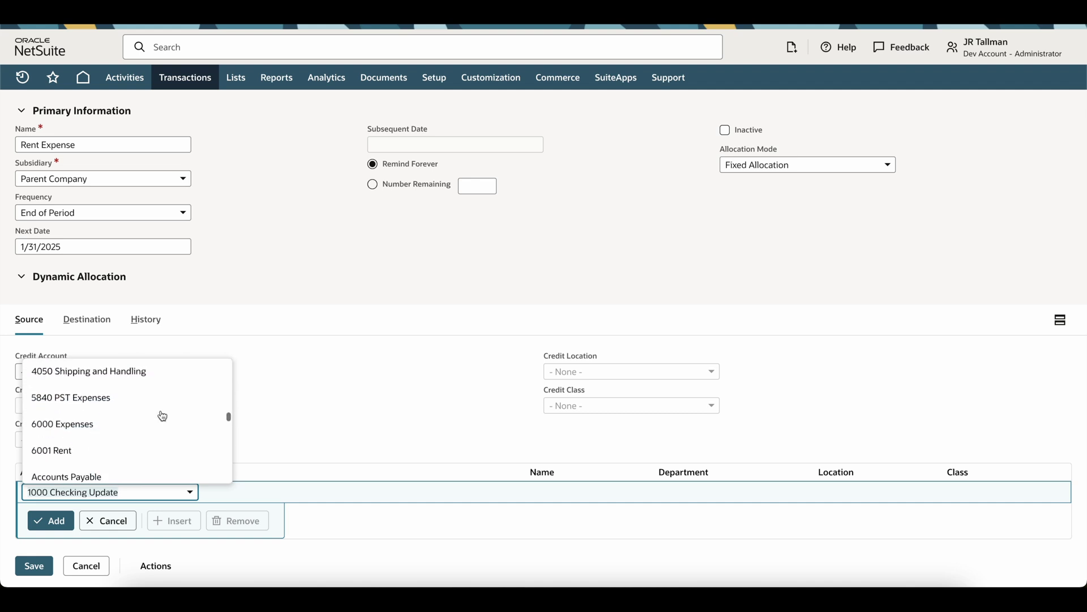
click(77, 409)
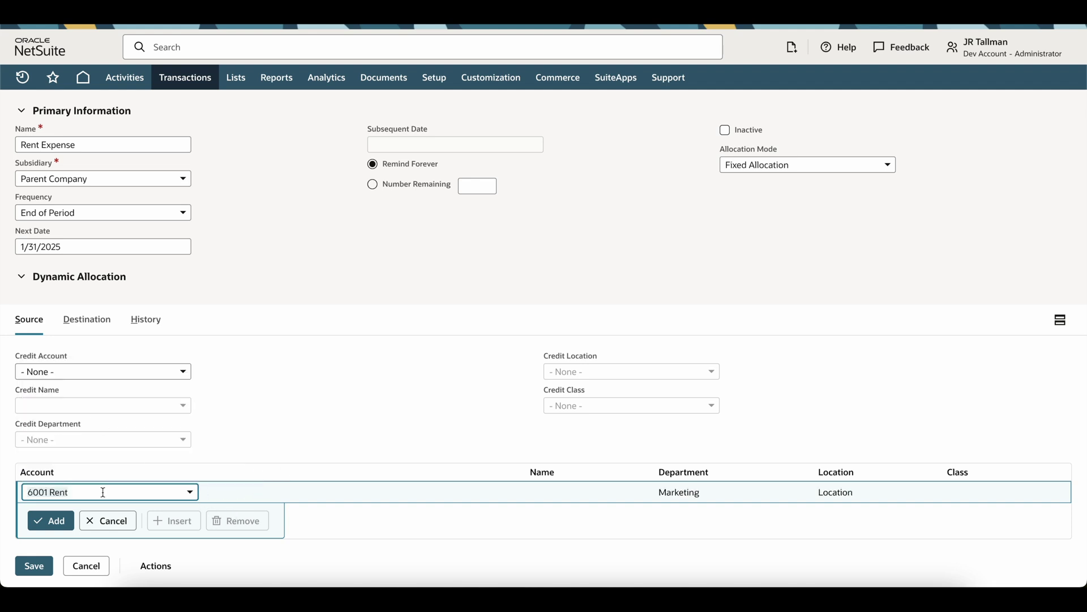
- Set the name and department of the 6001 Rent source line to - Any -
click(565, 496)
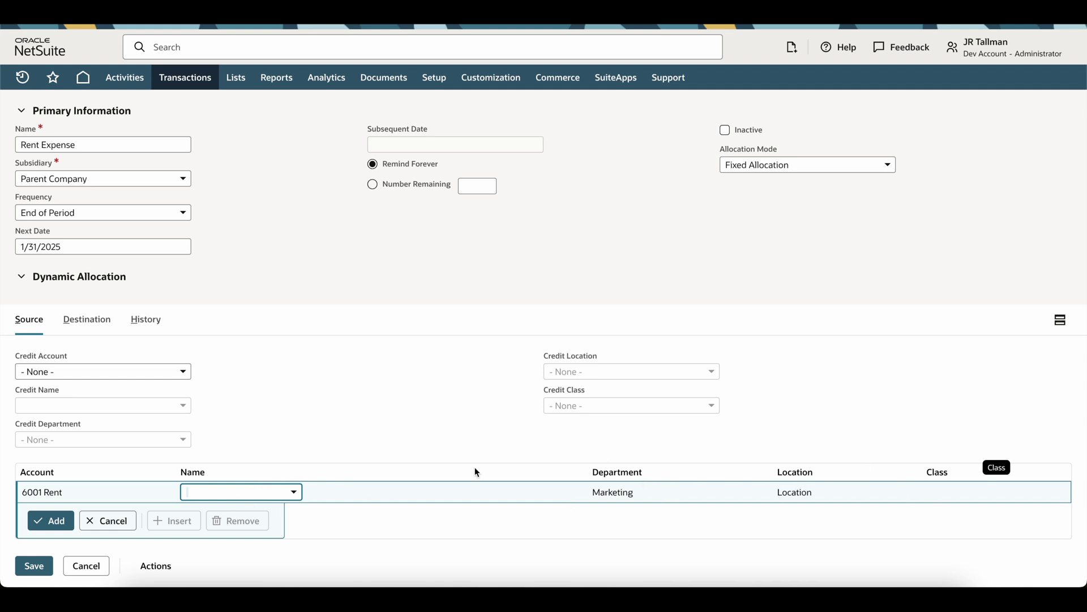
click(243, 494)
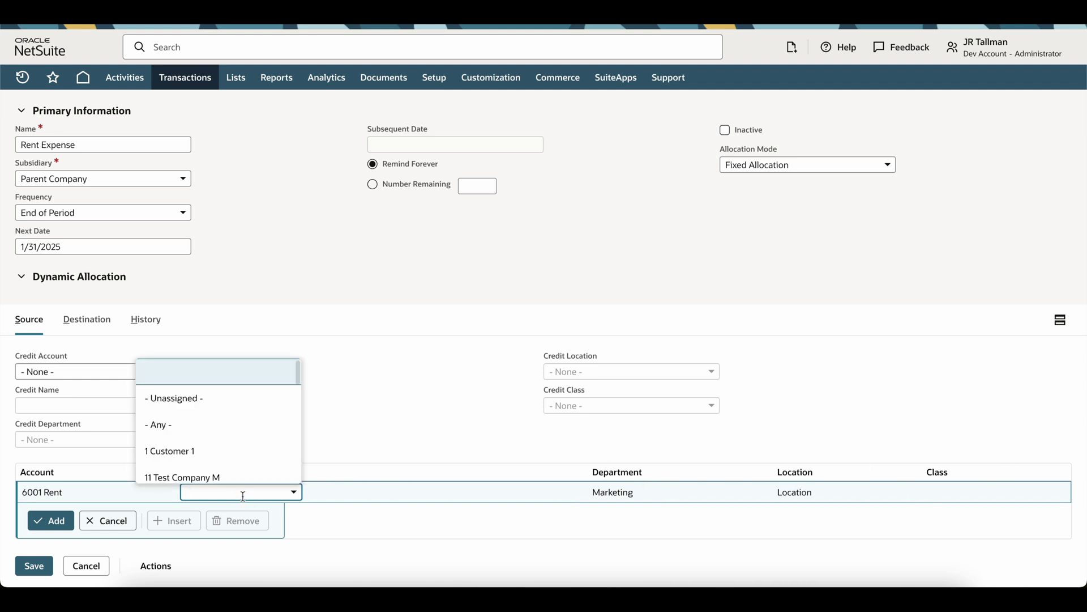
click(192, 430)
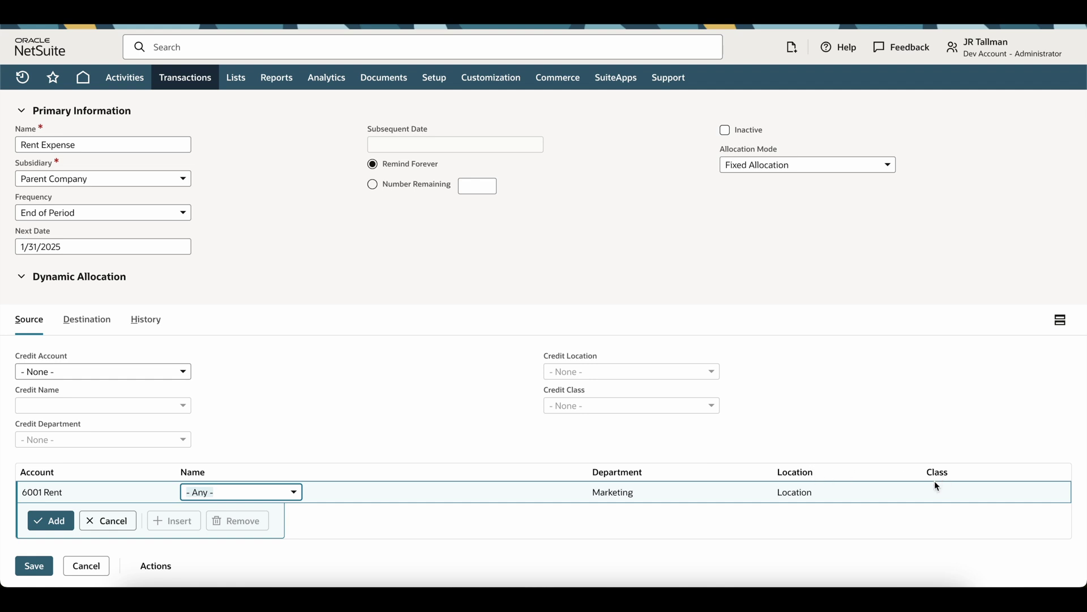
click(608, 491)
click(443, 498)
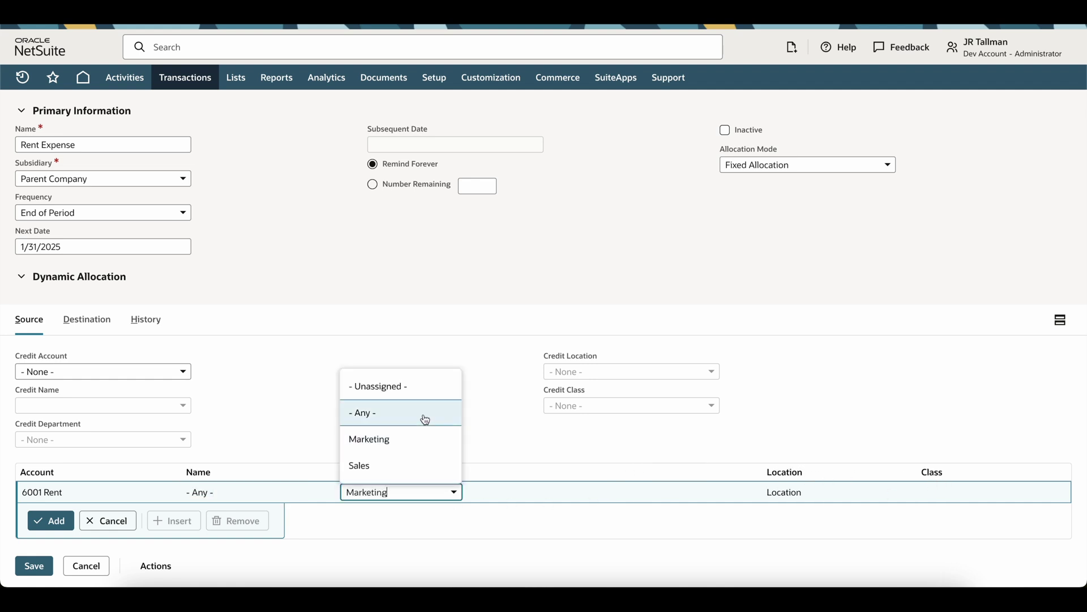
click(401, 413)
- Set the source line's location and class to - Any - and add the line to the schedule
click(776, 492)
click(575, 492)
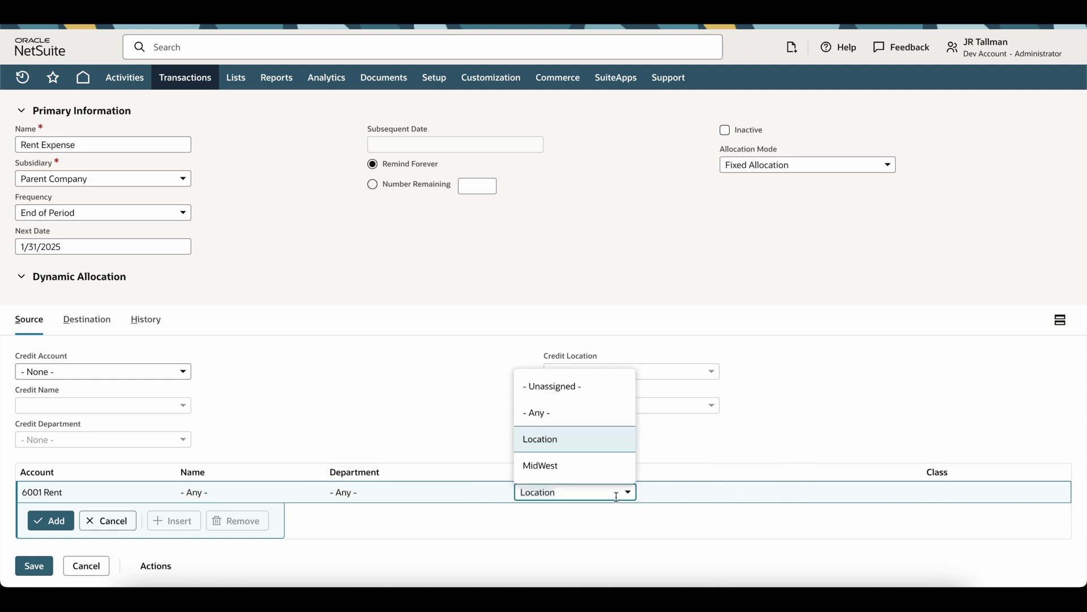
click(585, 415)
click(924, 489)
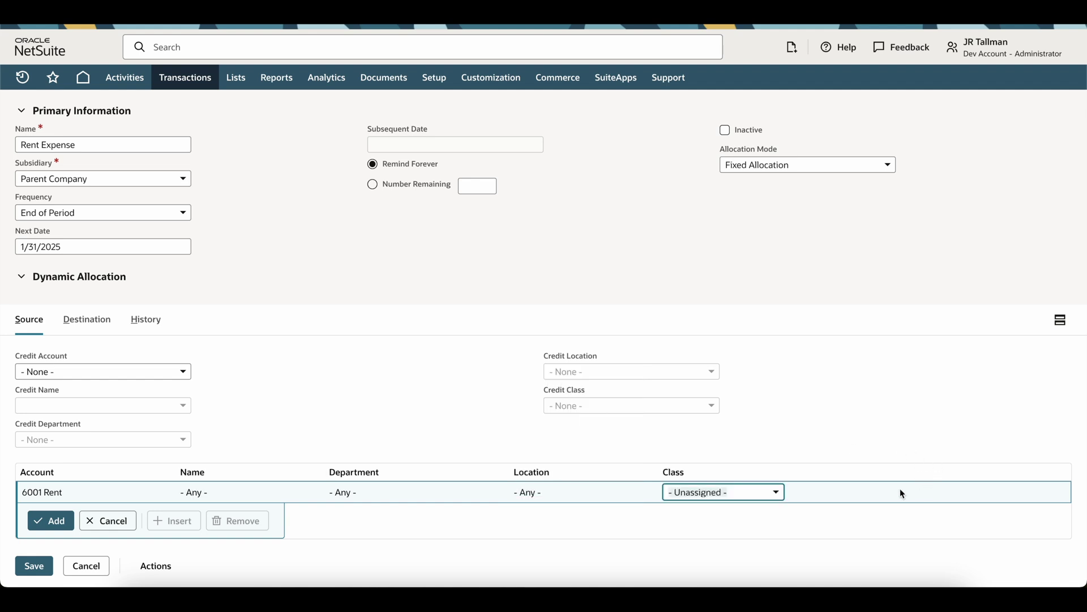
click(725, 492)
click(698, 545)
click(56, 521)
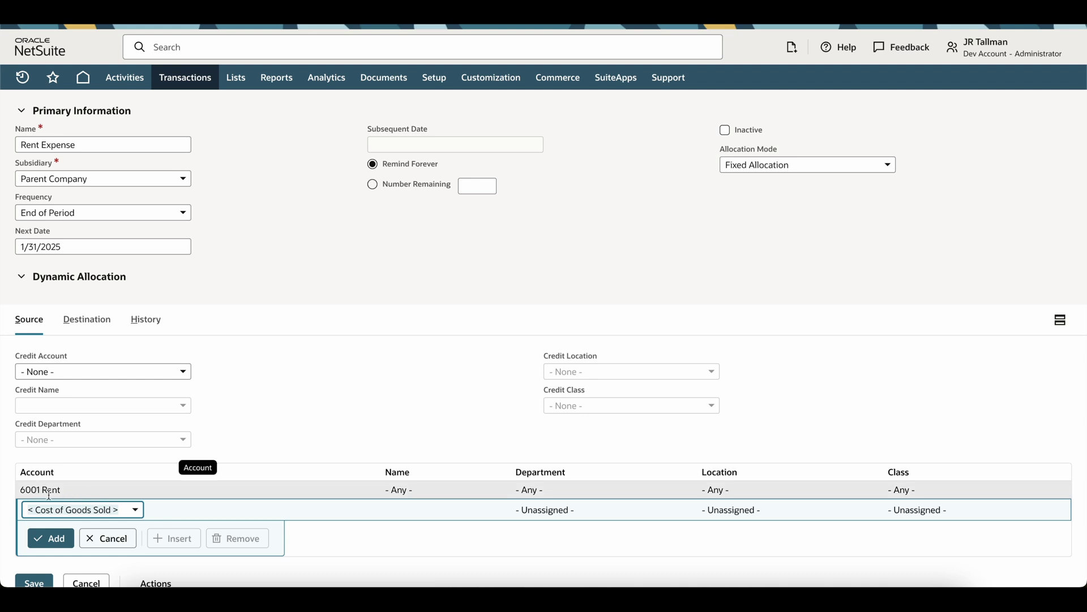
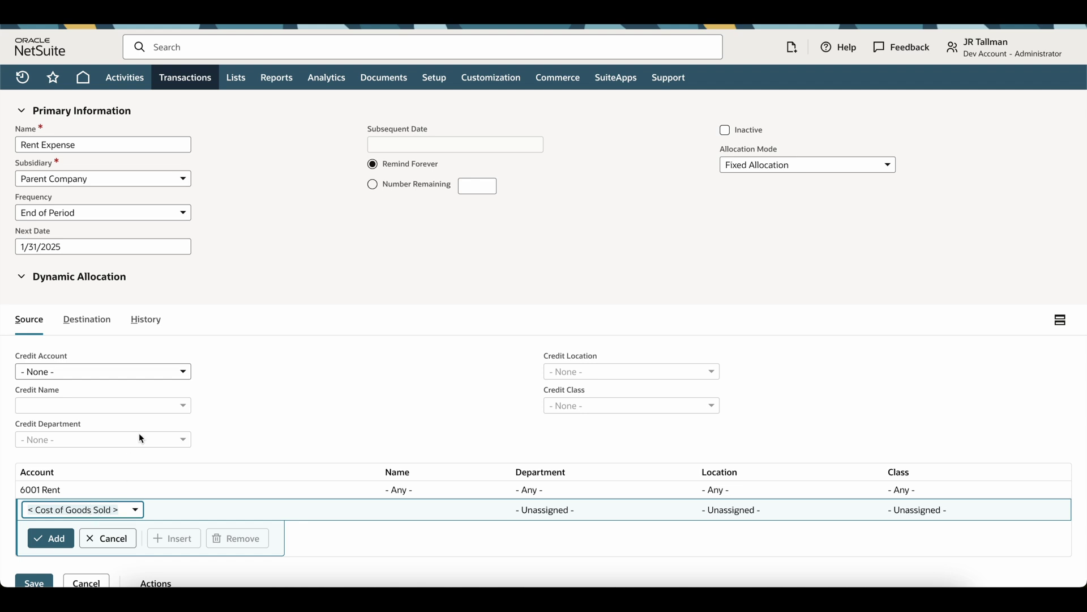
- Configure the allocation's destination to treat values as percentages and to use the source/credit accounts
click(97, 321)
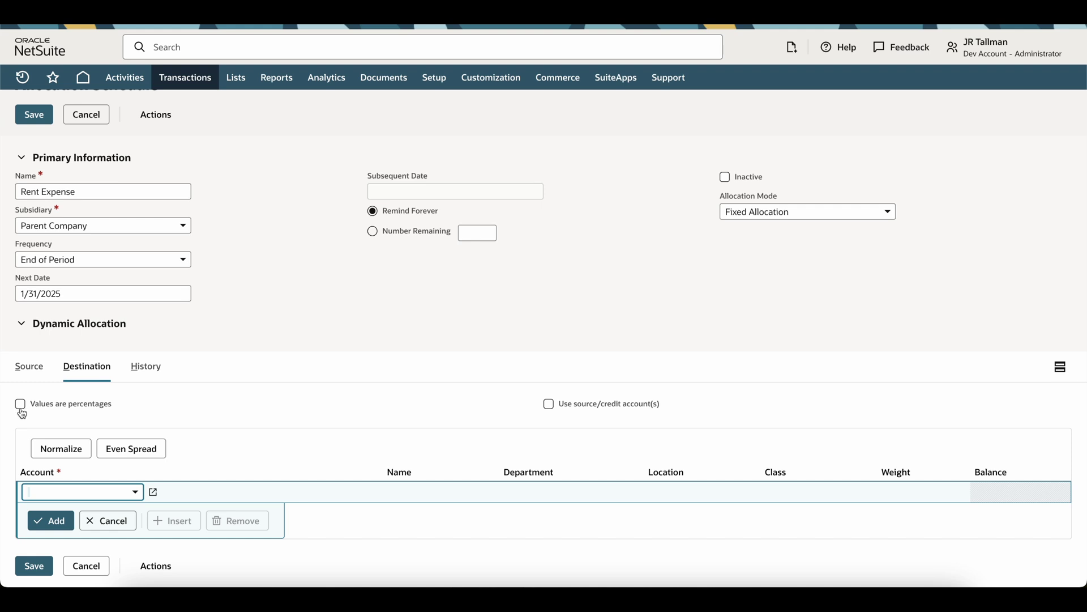
click(20, 405)
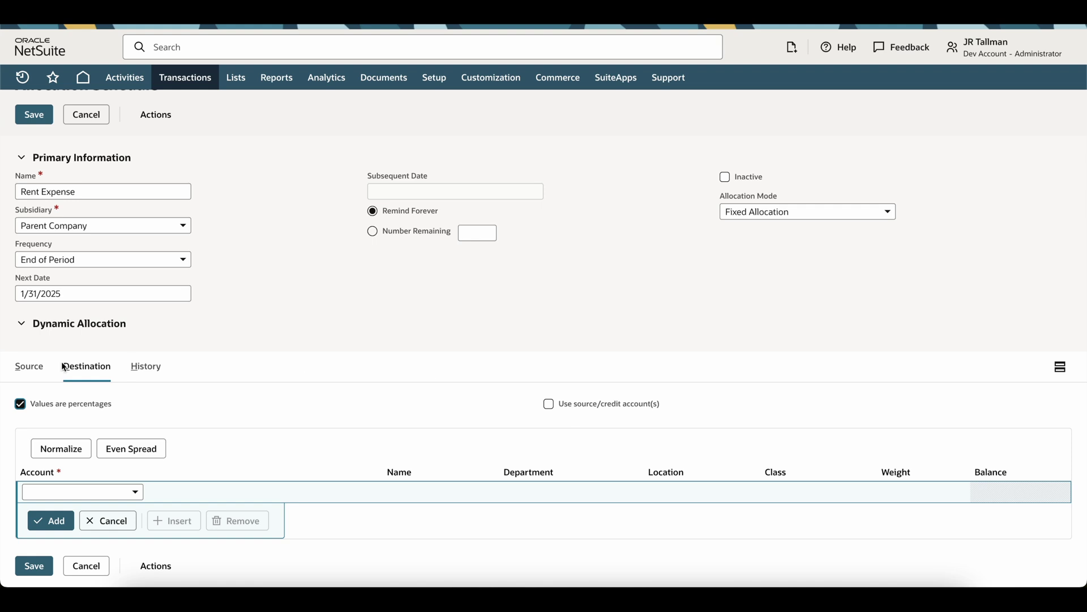
click(35, 369)
scroll(257, 457, down, 1)
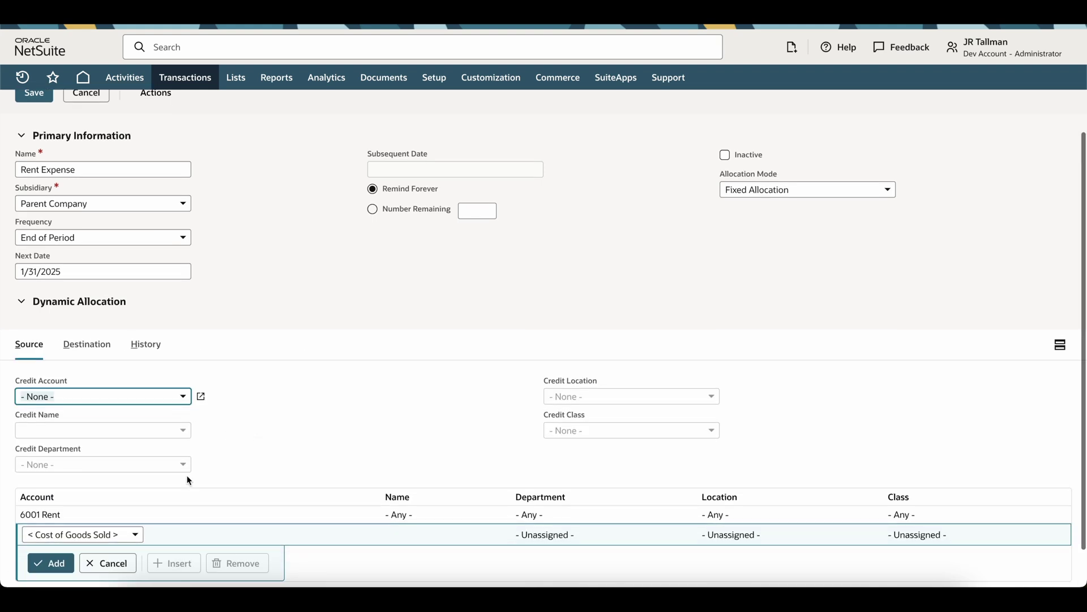
click(78, 347)
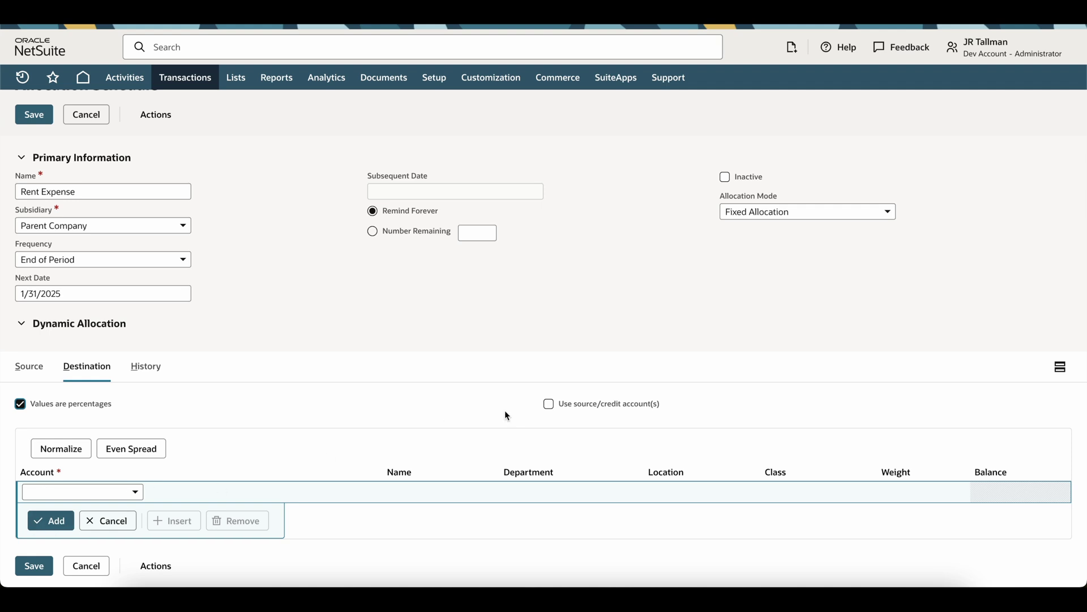
click(550, 405)
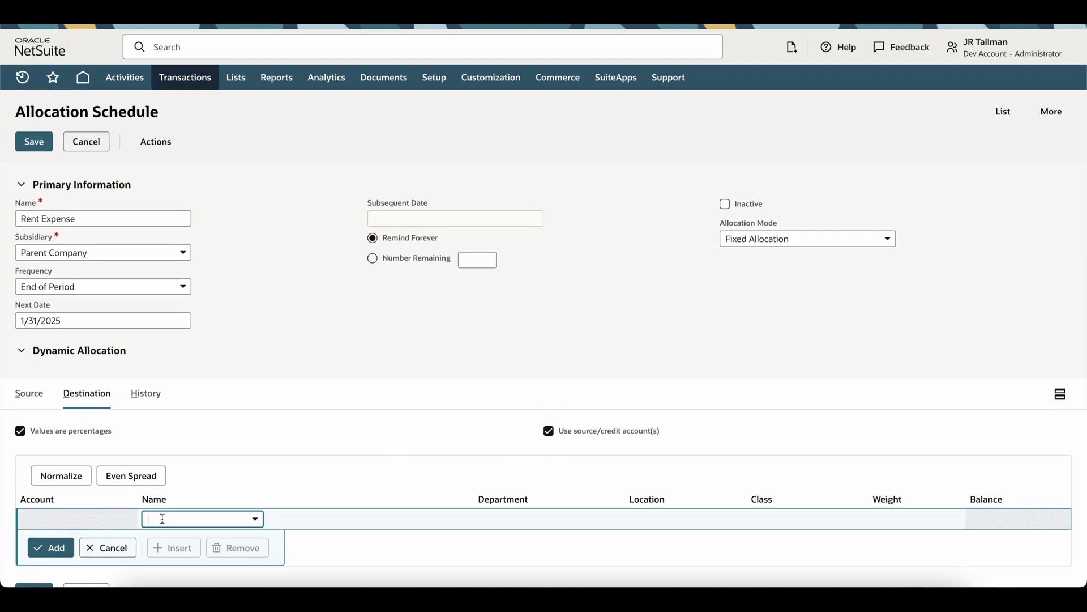
scroll(262, 481, down, 1)
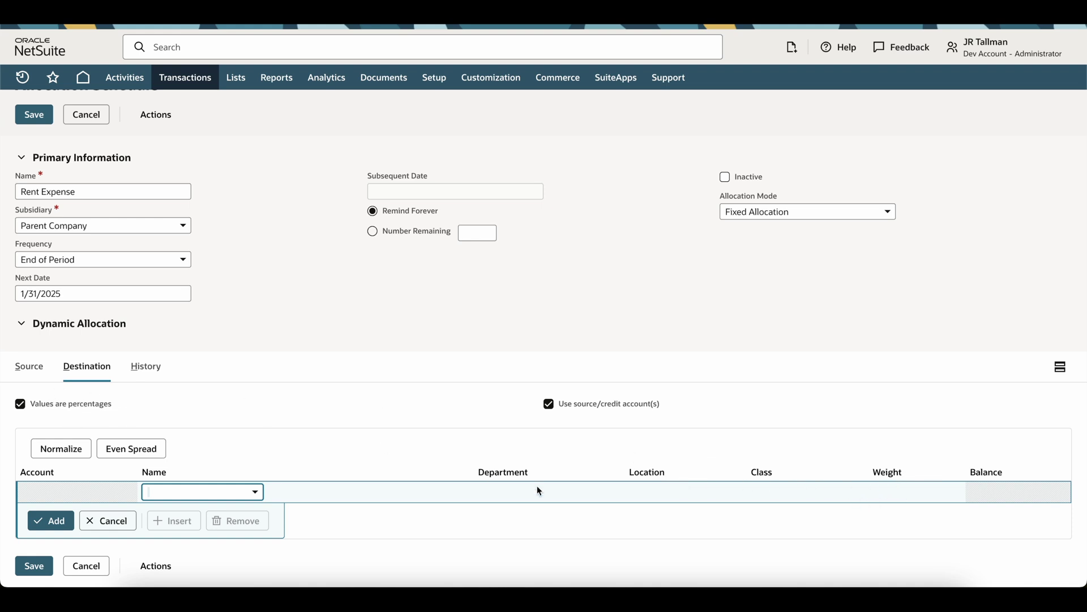
- Add a destination line for the Marketing department with a weight of 75
click(493, 498)
click(364, 496)
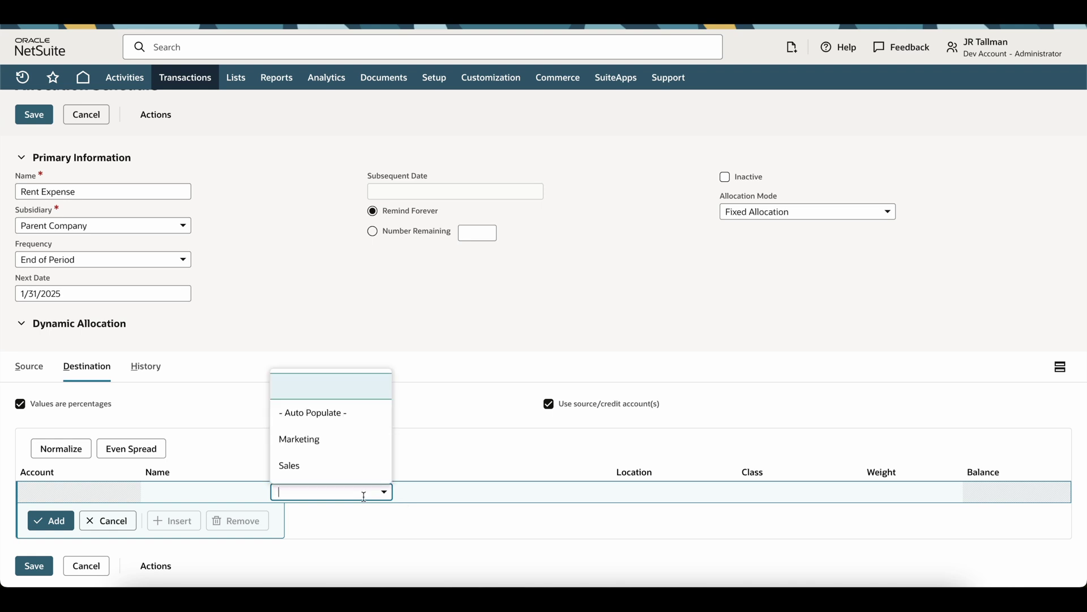
click(357, 446)
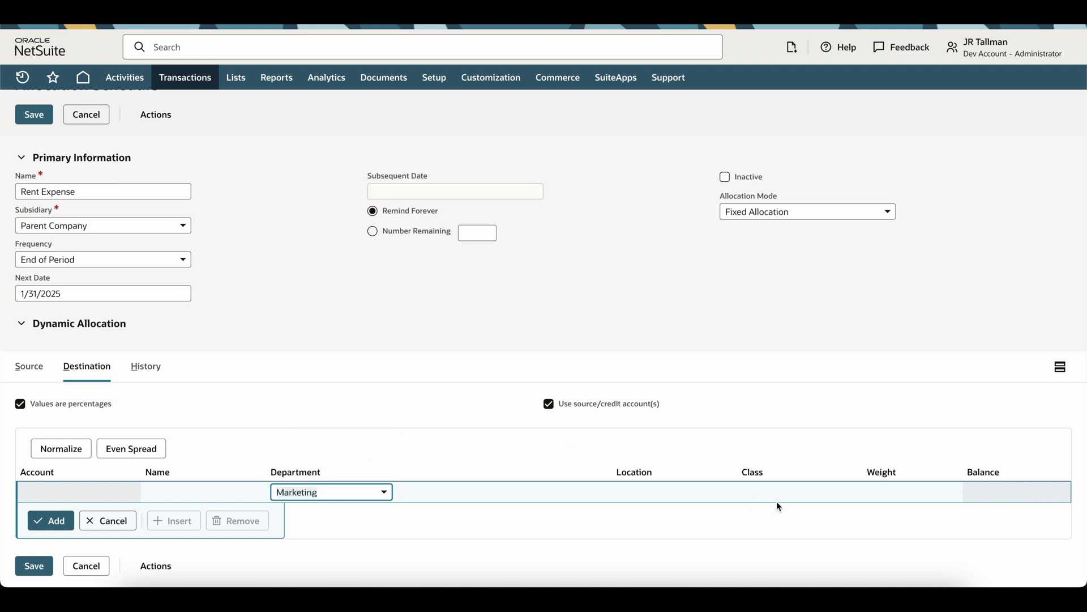
click(659, 496)
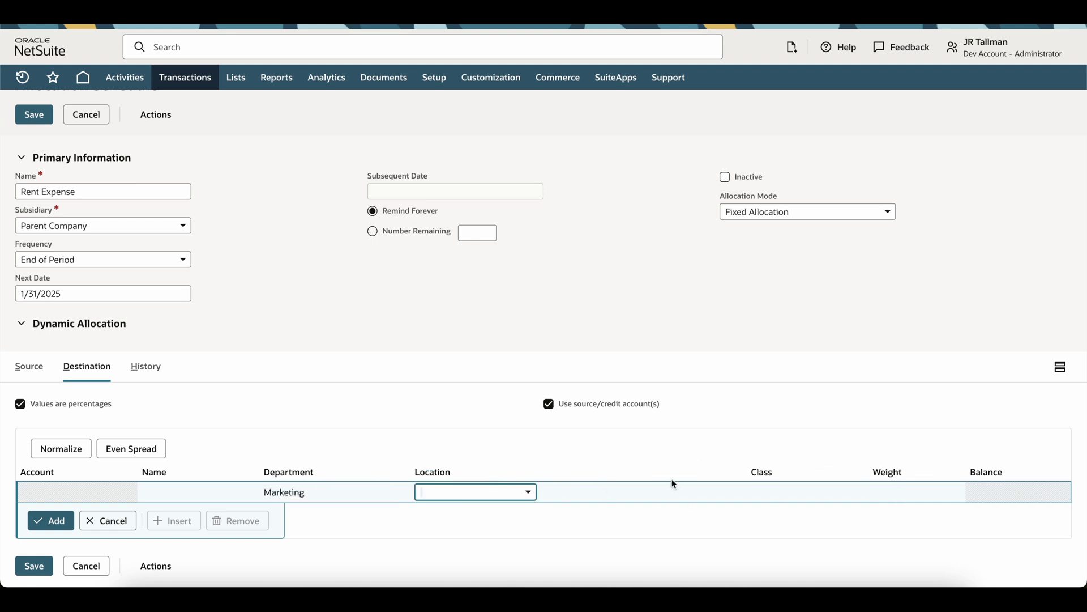
click(887, 491)
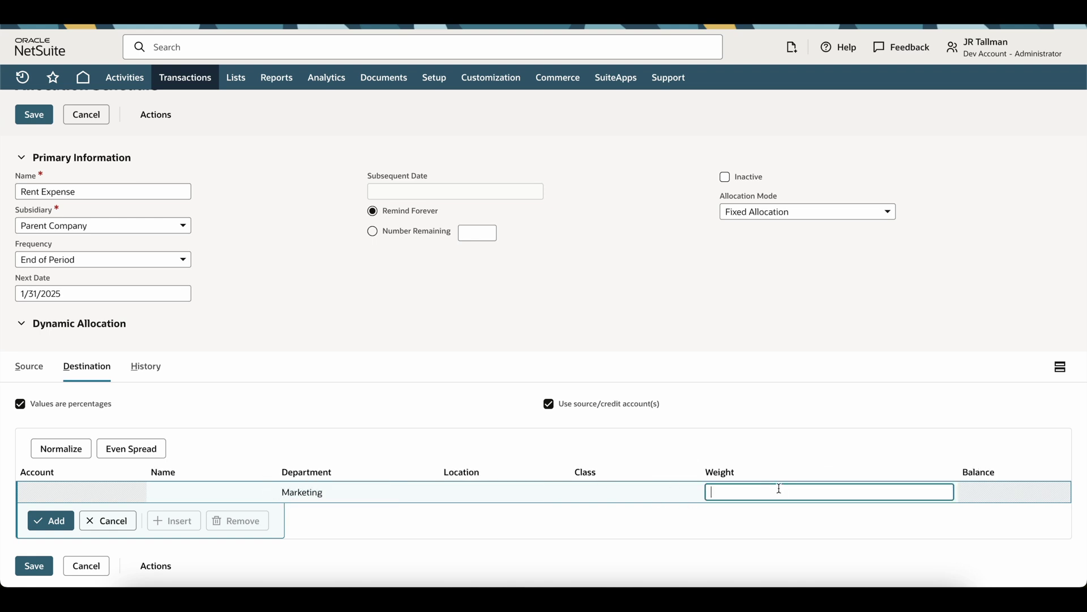
text(7%)
text(5)
click(57, 524)
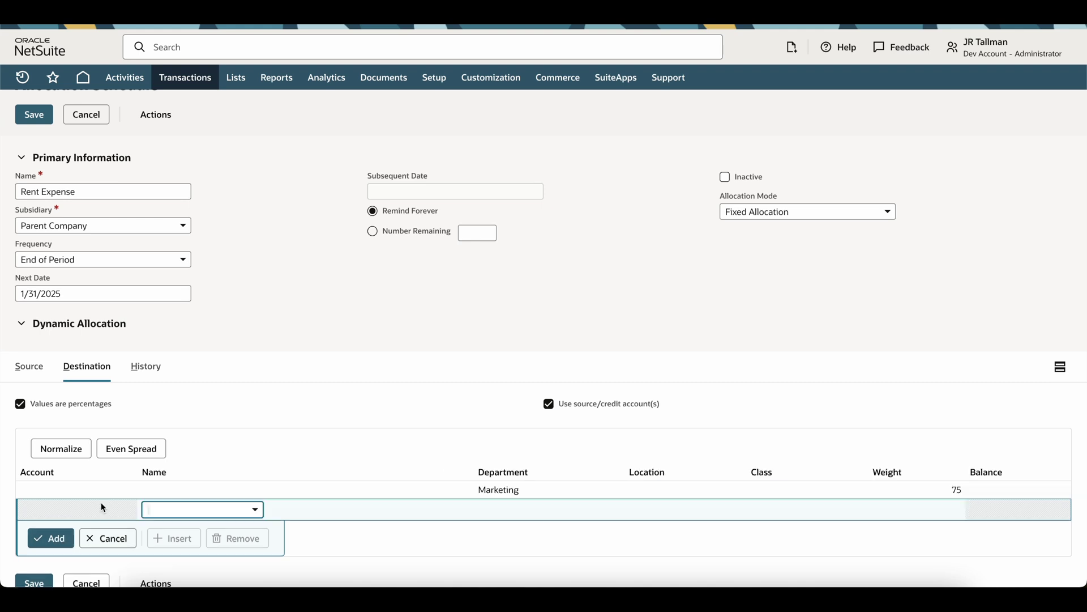
- Add a second destination line for the Sales department with a weight of 25
click(496, 511)
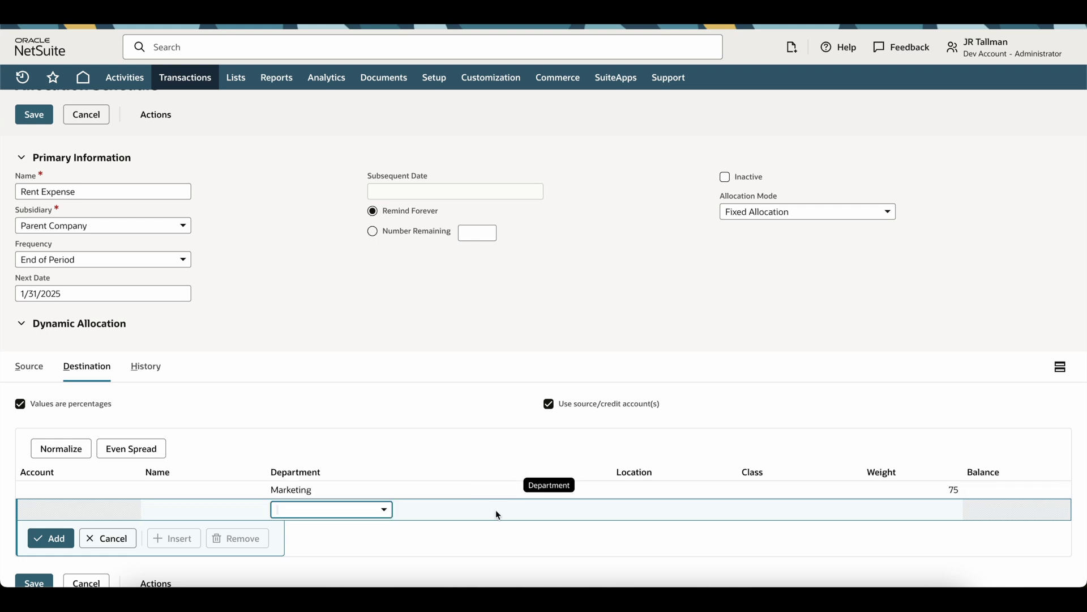
click(337, 509)
click(338, 487)
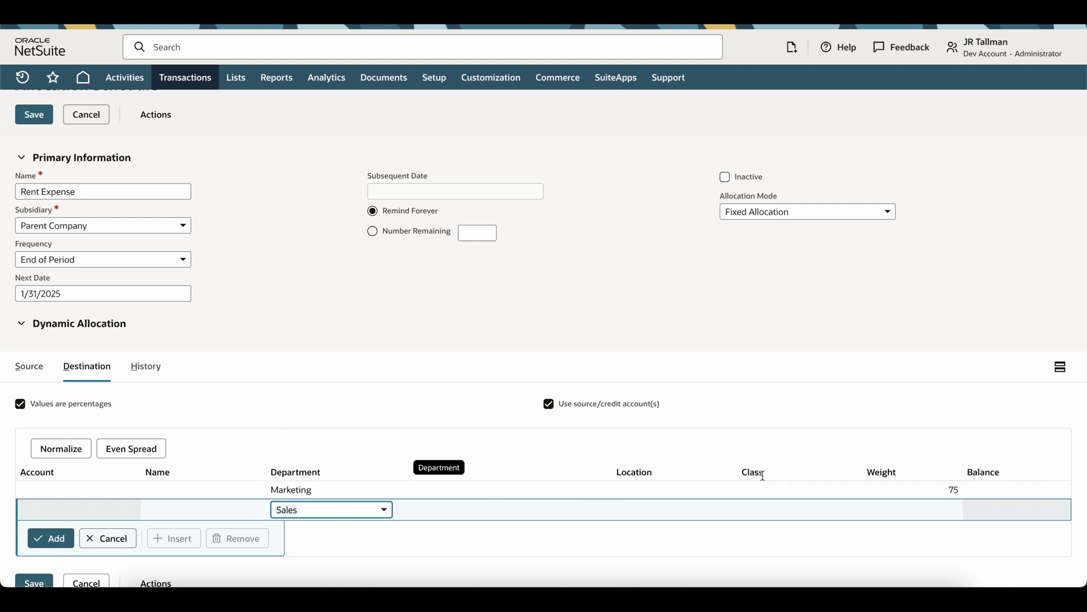
click(915, 506)
text(25%)
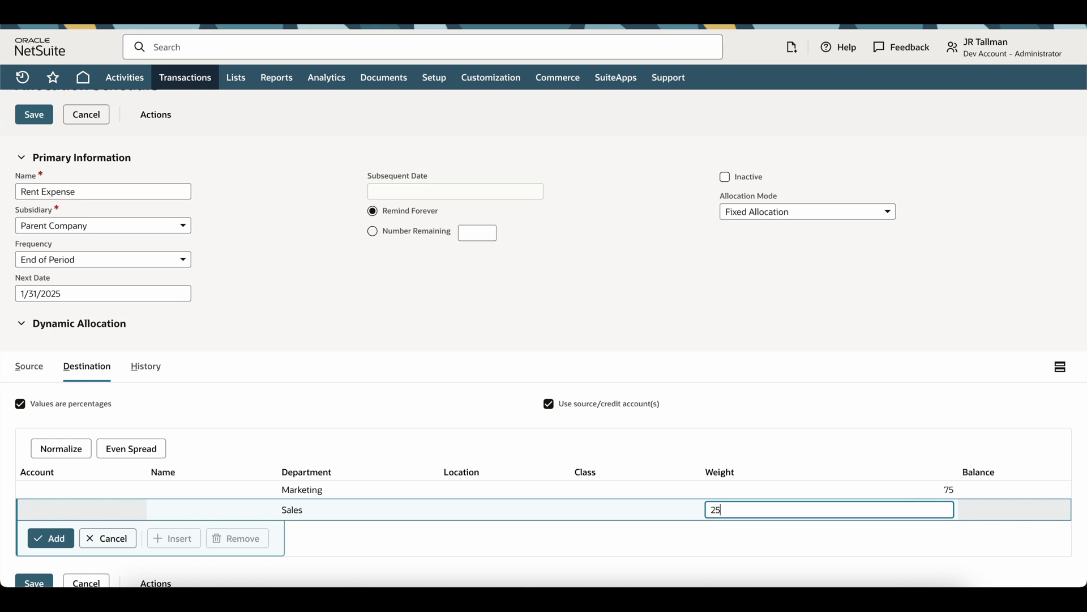
click(45, 542)
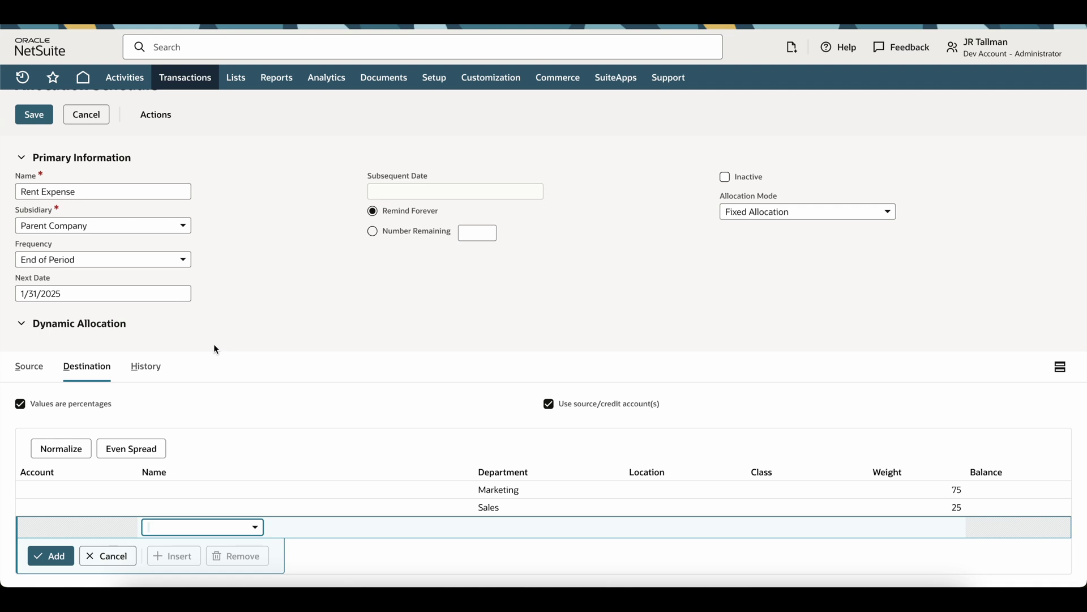
- Review the source and destination lines and save the Rent Expense allocation schedule
click(30, 374)
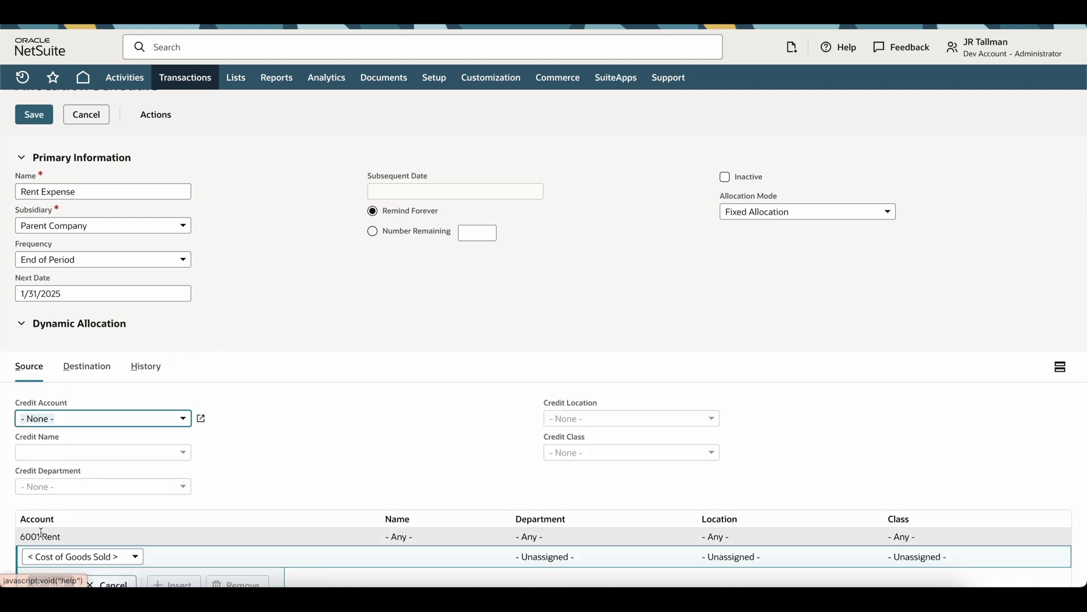
click(91, 368)
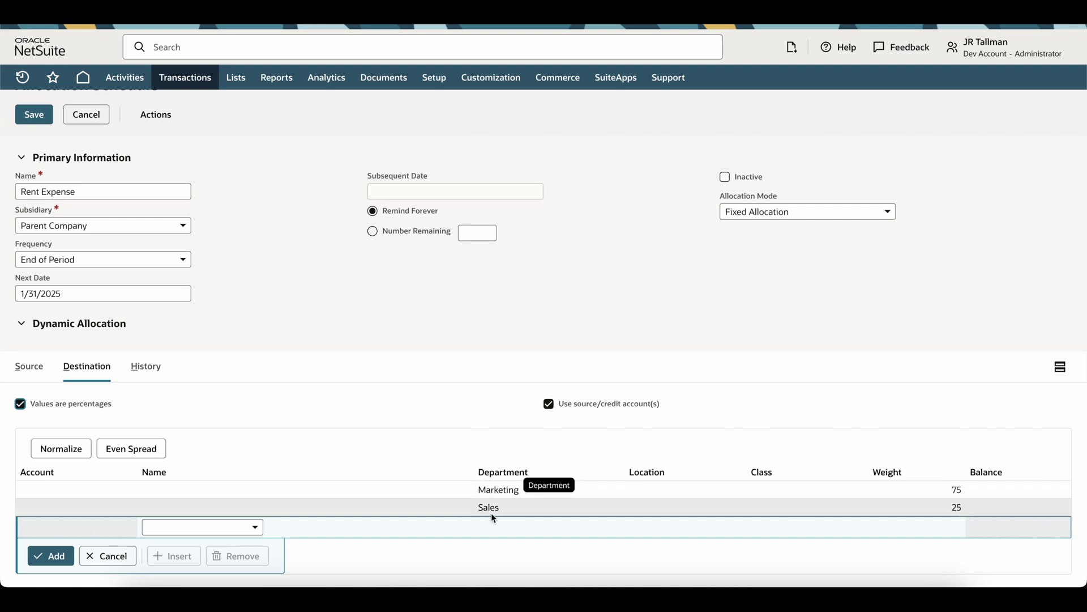
click(34, 114)
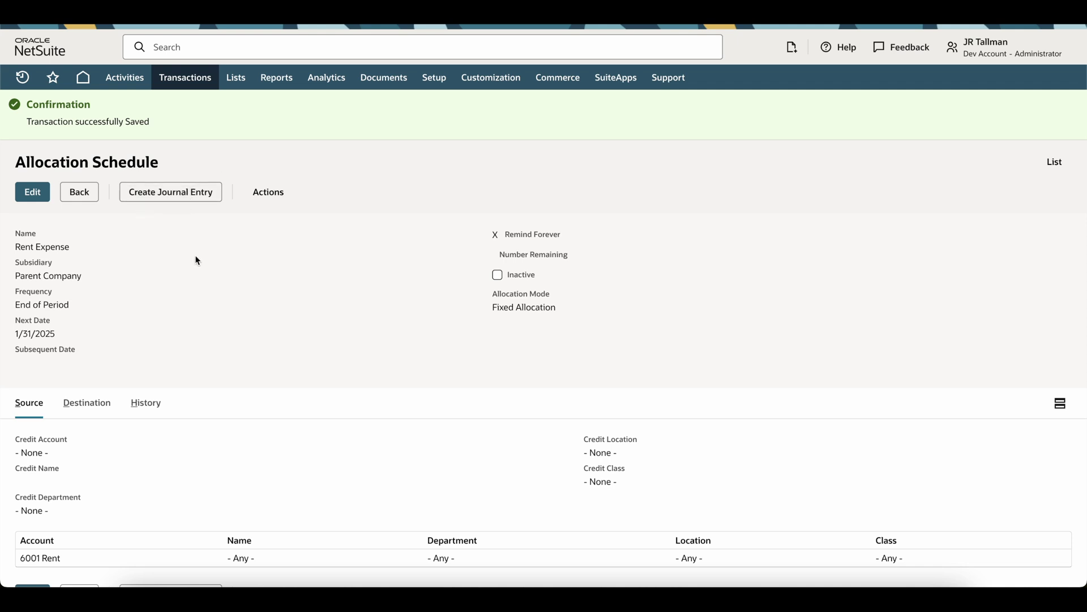
scroll(197, 261, down, 1)
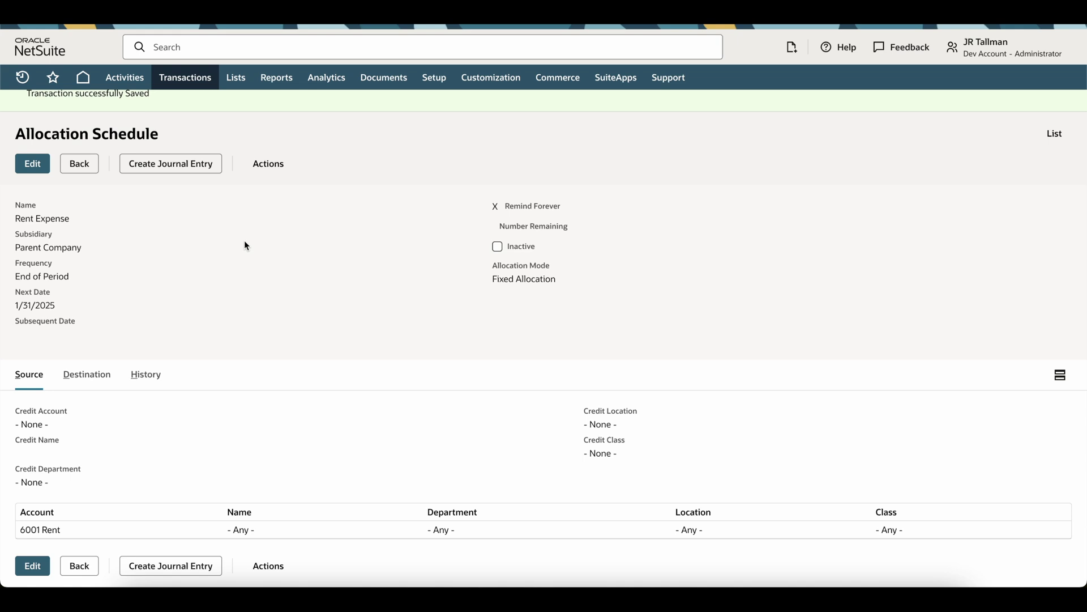
- Start a new vendor bill and choose Test Vendor as its vendor
mouse_move(189, 87)
mouse_move(190, 178)
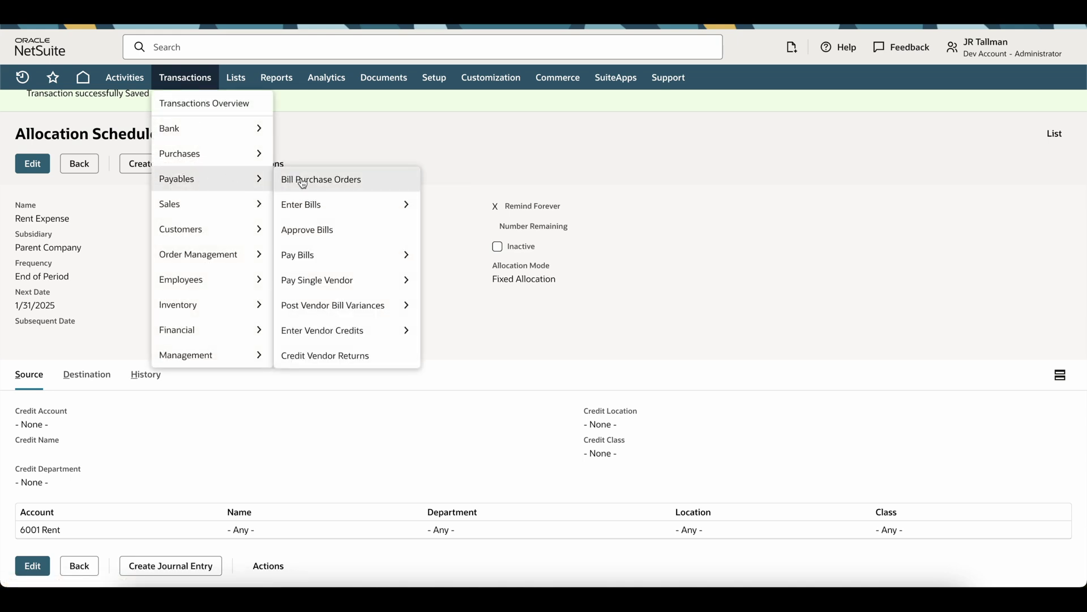
right_click(333, 208)
click(338, 214)
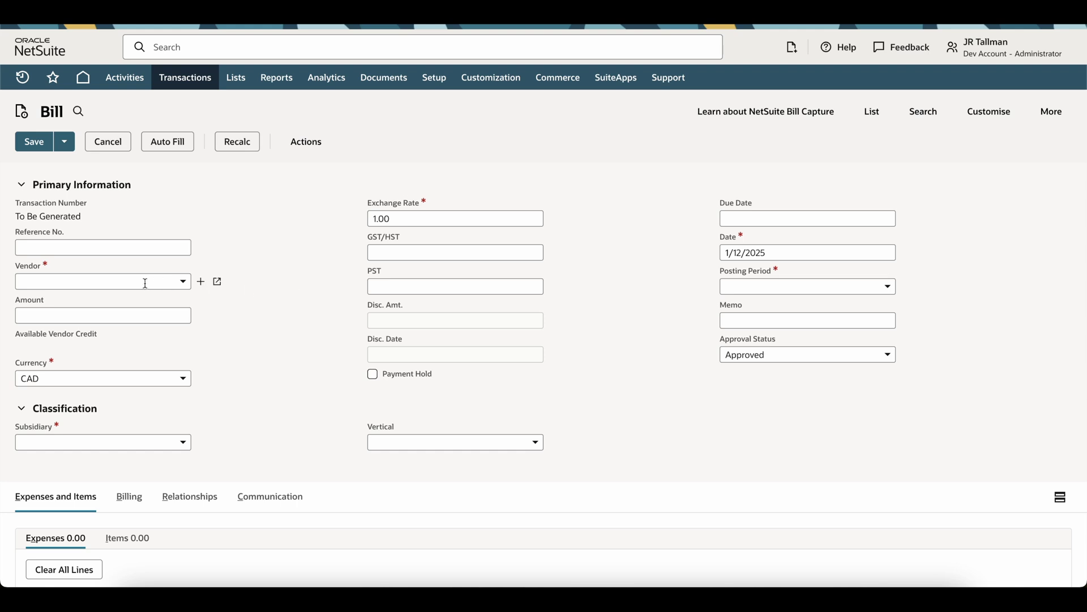
click(119, 286)
scroll(120, 354, down, 5)
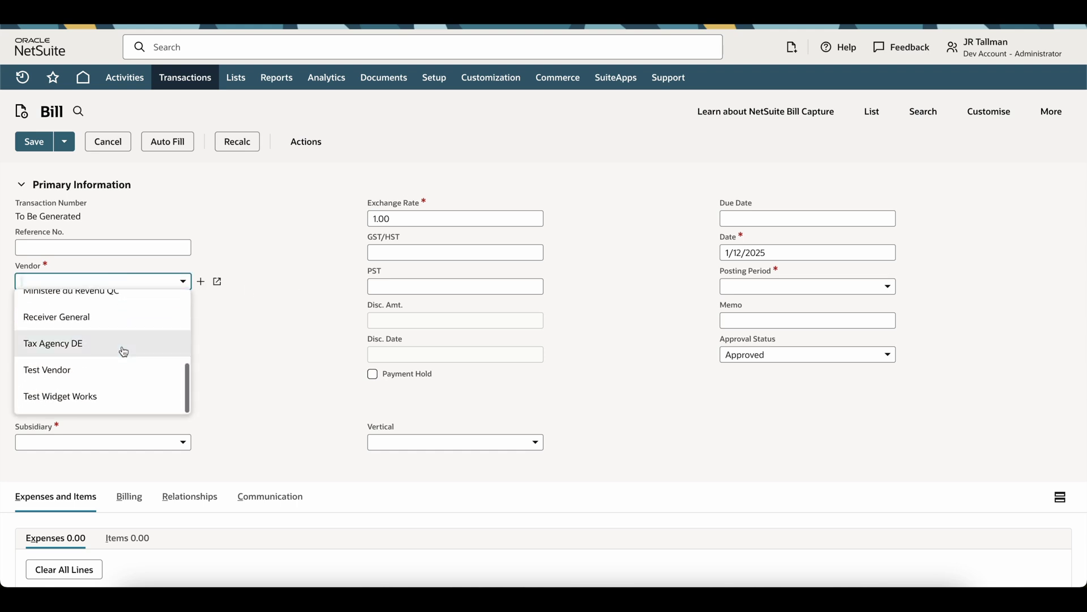
click(113, 379)
- Set the bill's subsidiary to Parent Company
scroll(281, 333, down, 2)
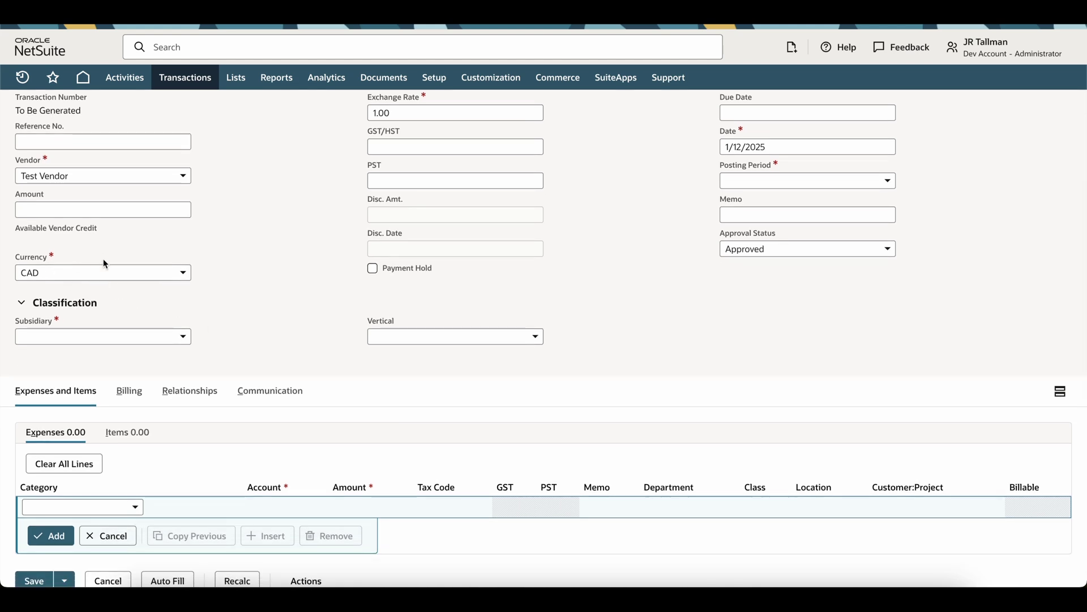
scroll(205, 256, up, 1)
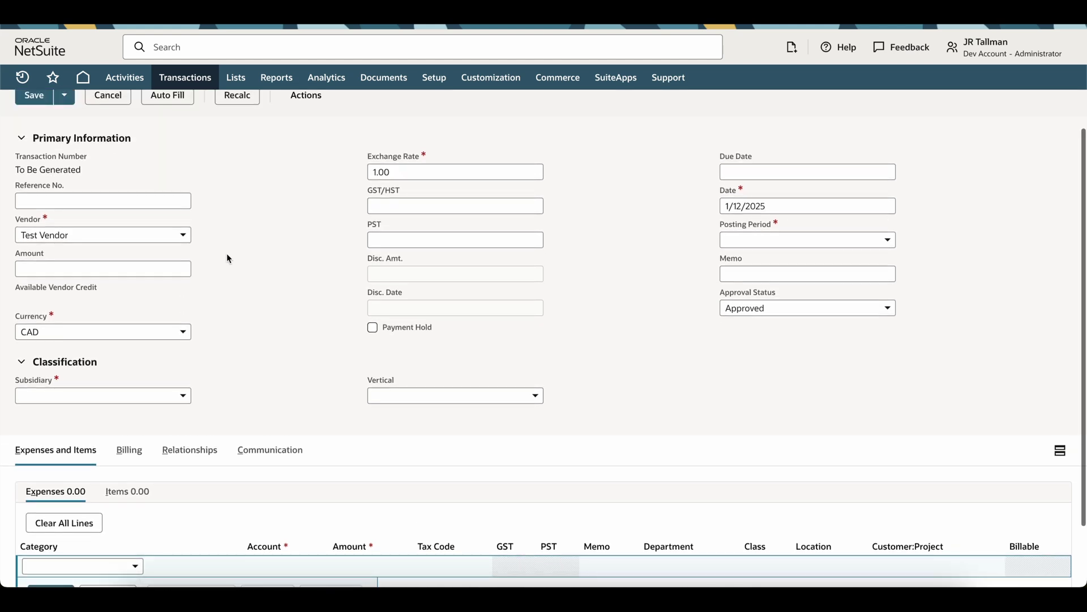
click(97, 399)
click(264, 376)
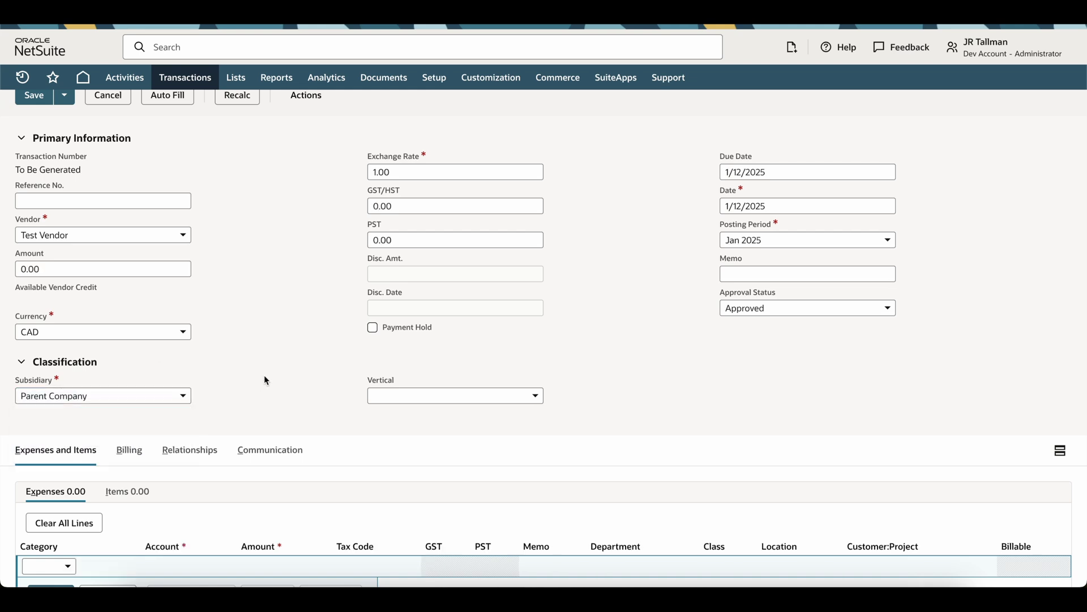
- Add an expense line of 10,000 for the 6001 Rent account without a department and save the vendor bill
scroll(264, 375, down, 1)
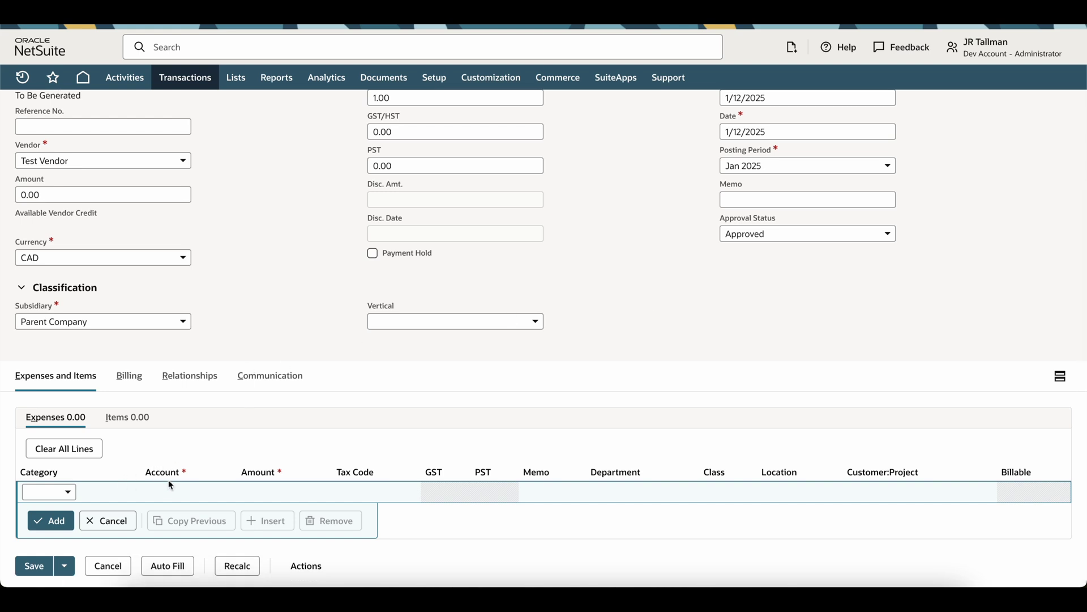
click(170, 485)
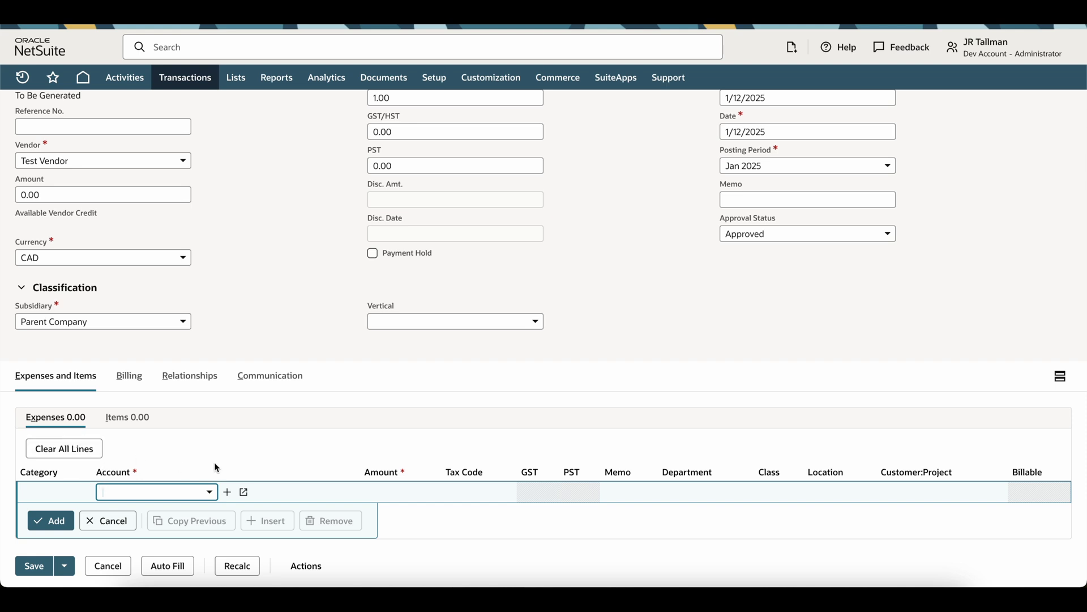
click(153, 493)
scroll(150, 447, down, 3)
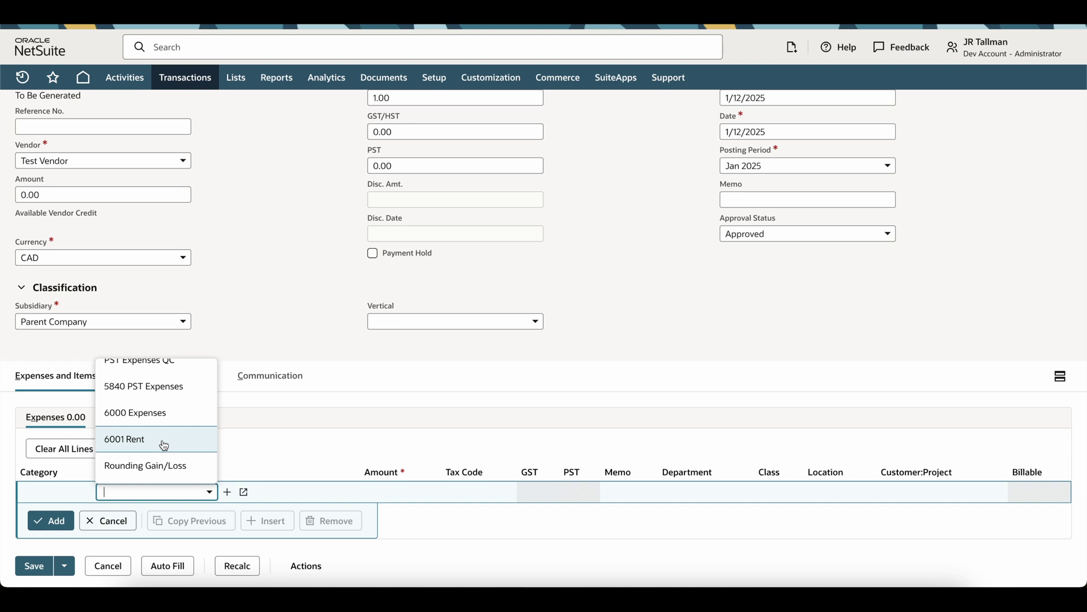
click(164, 445)
key(Tab)
text(10000)
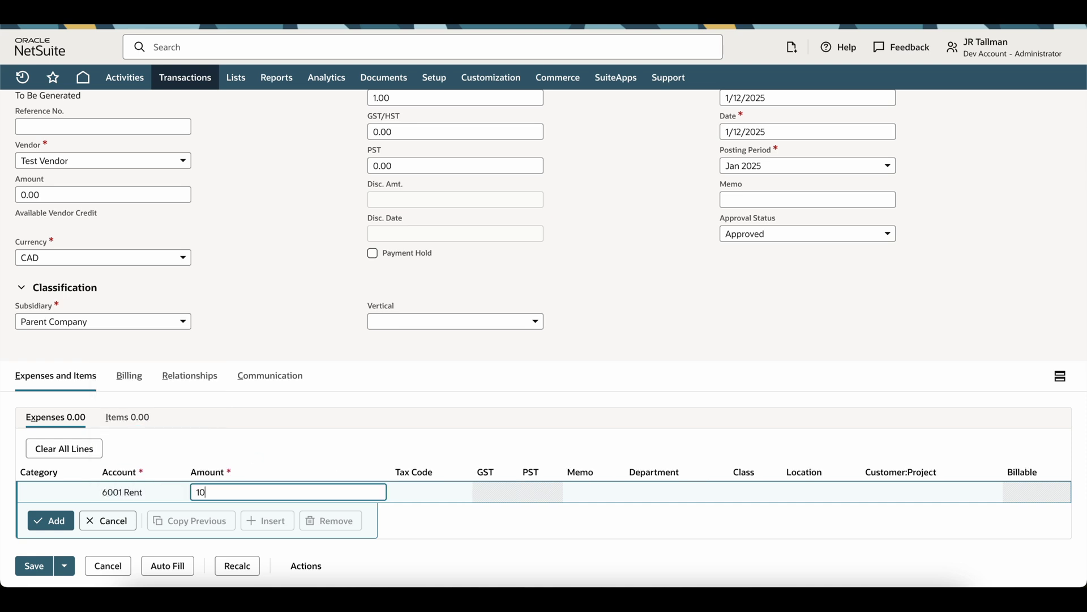
key(Tab)
key(shift+Tab)
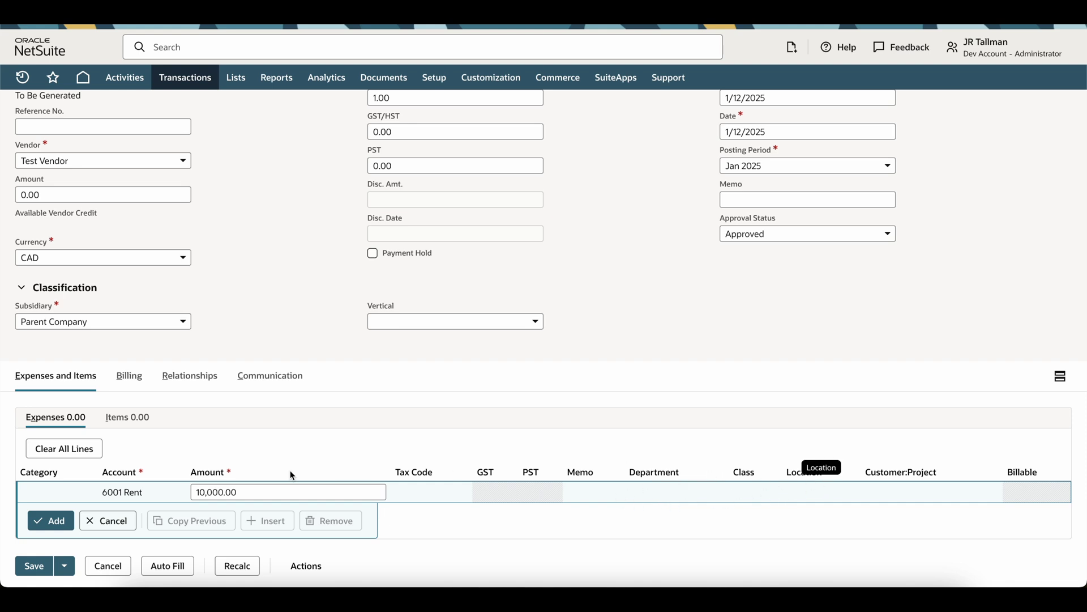
click(59, 520)
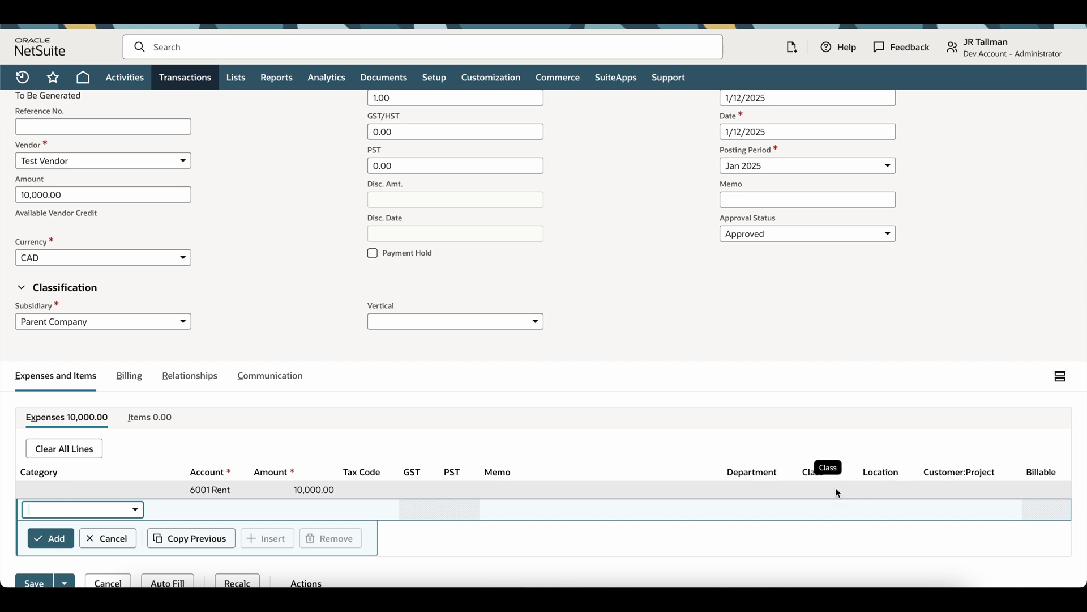
scroll(93, 168, up, 2)
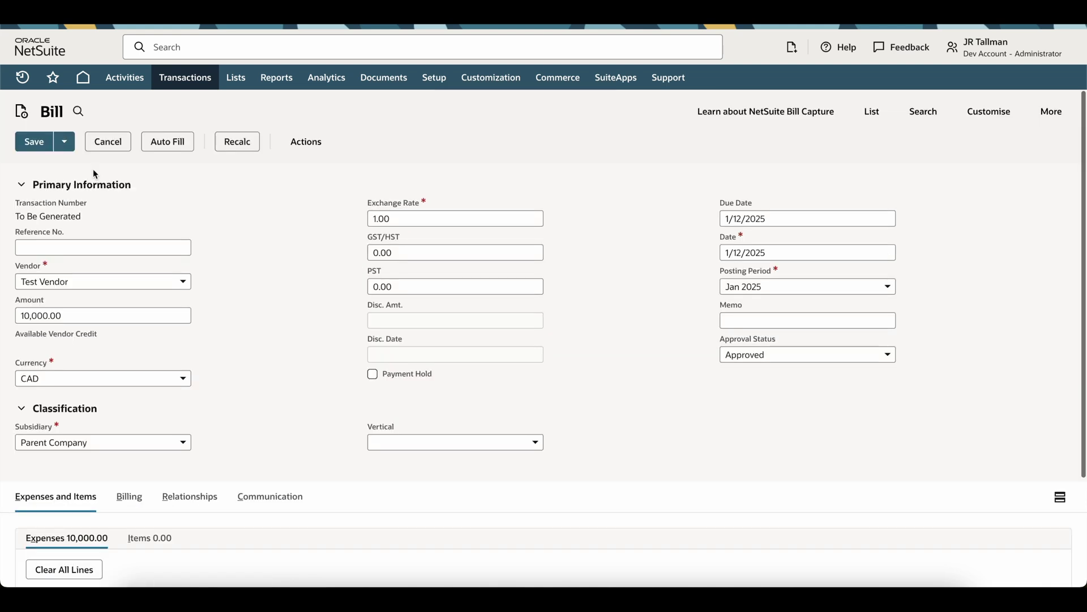
click(34, 141)
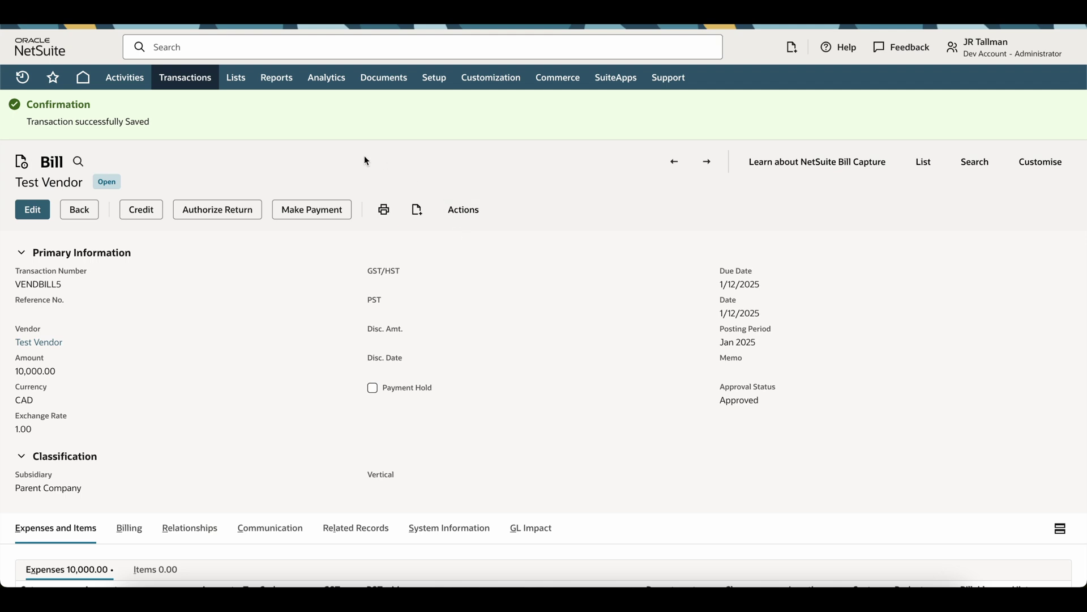
- Open the Rent Expense schedule from the list of allocation schedules and show its destination lines
mouse_move(195, 84)
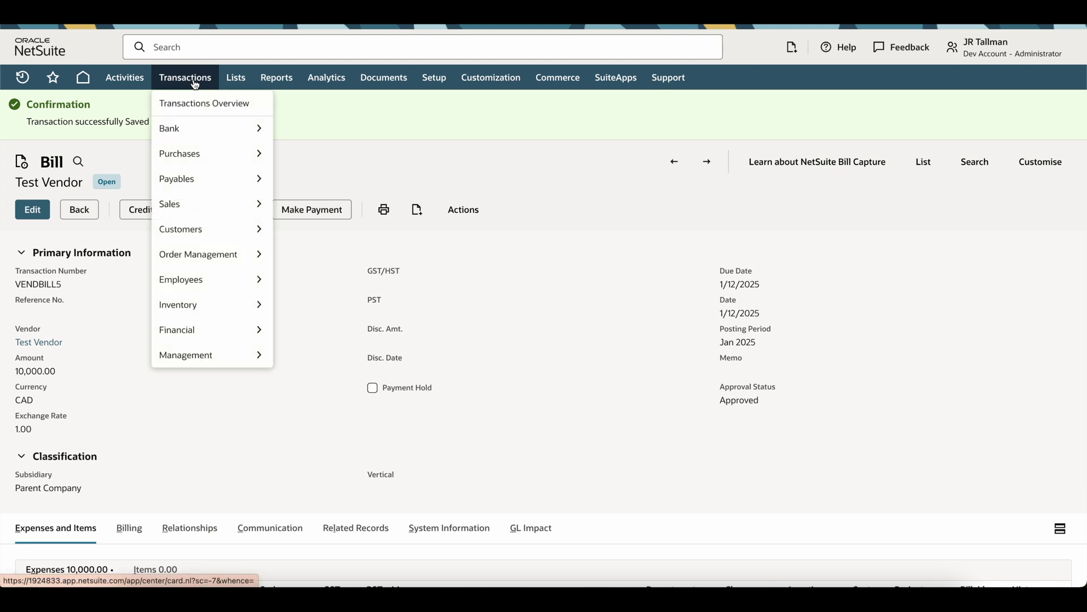
mouse_move(187, 332)
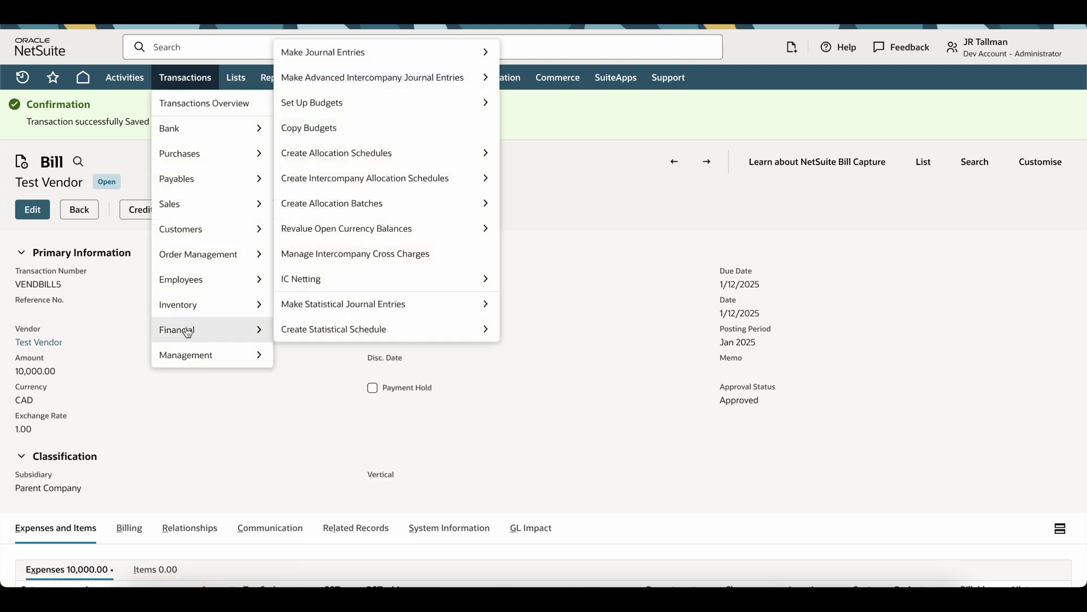
mouse_move(440, 158)
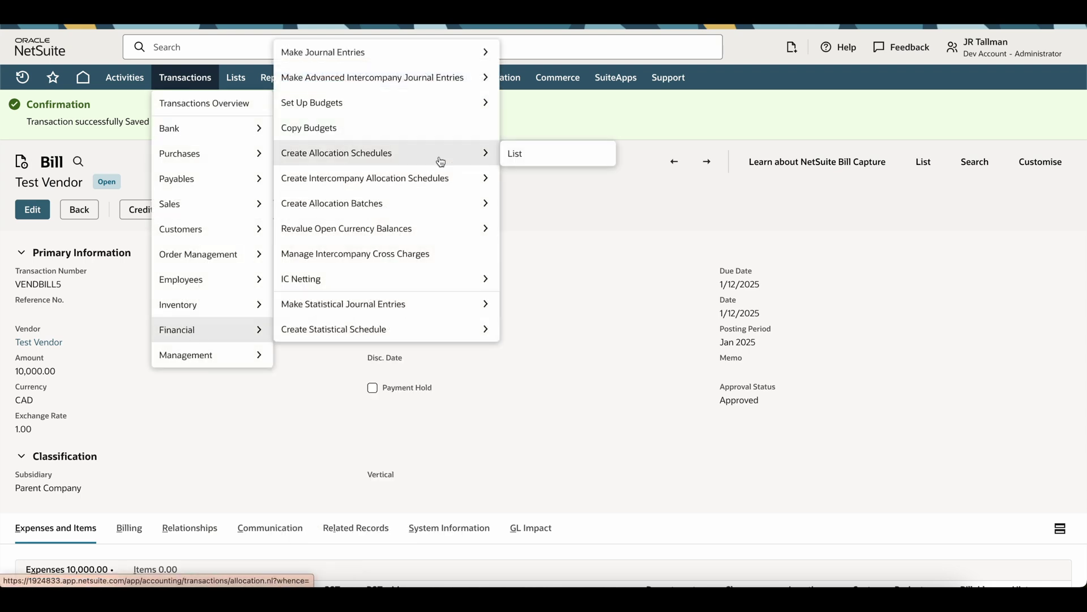
click(523, 155)
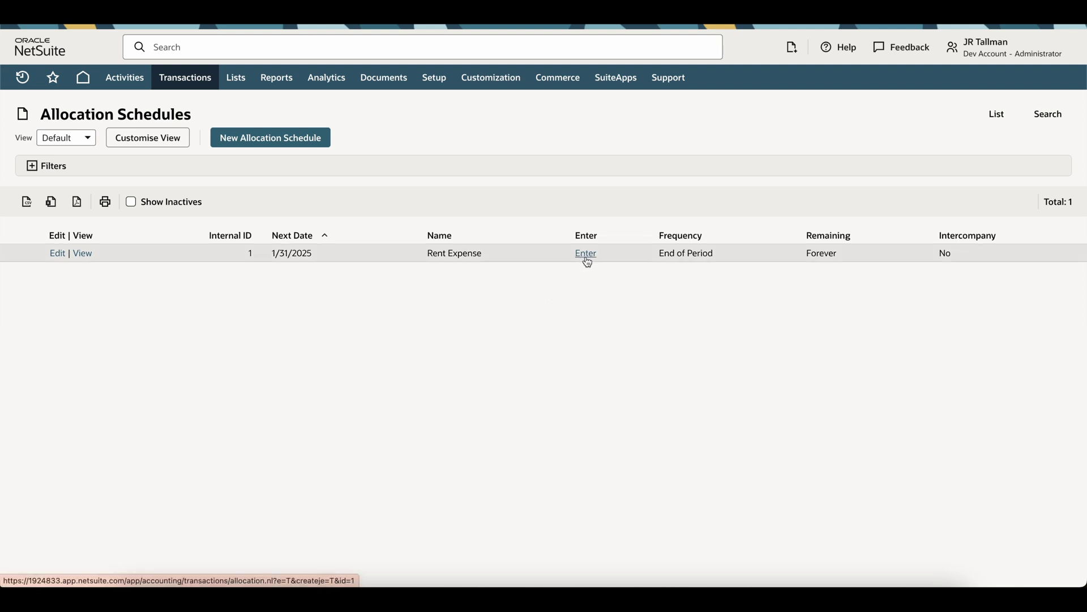
click(81, 255)
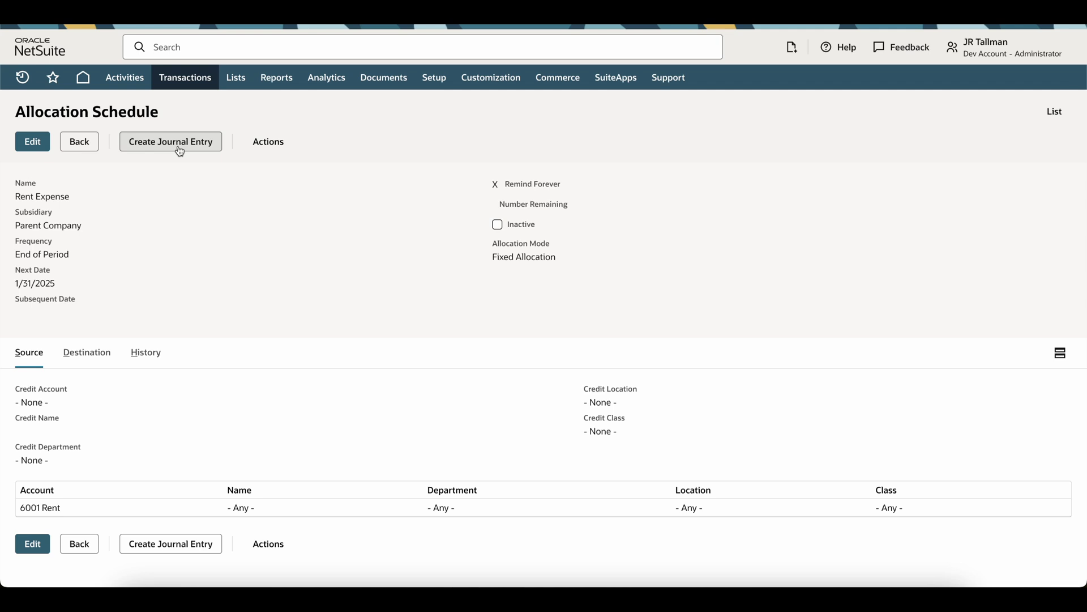
click(87, 354)
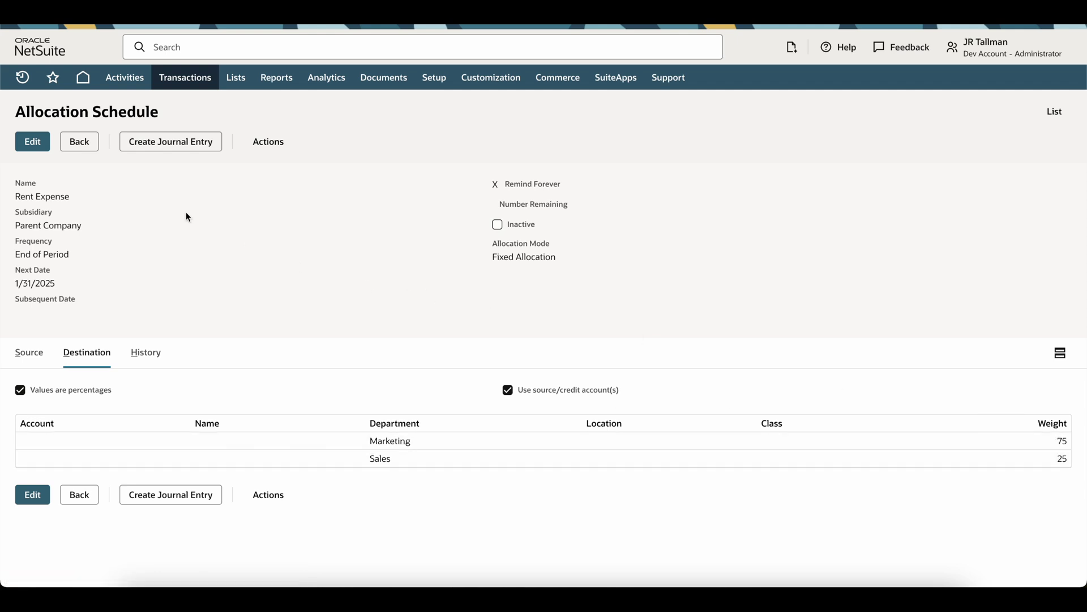
- Create the journal entry from the Rent Expense allocation schedule and review its lines
click(197, 149)
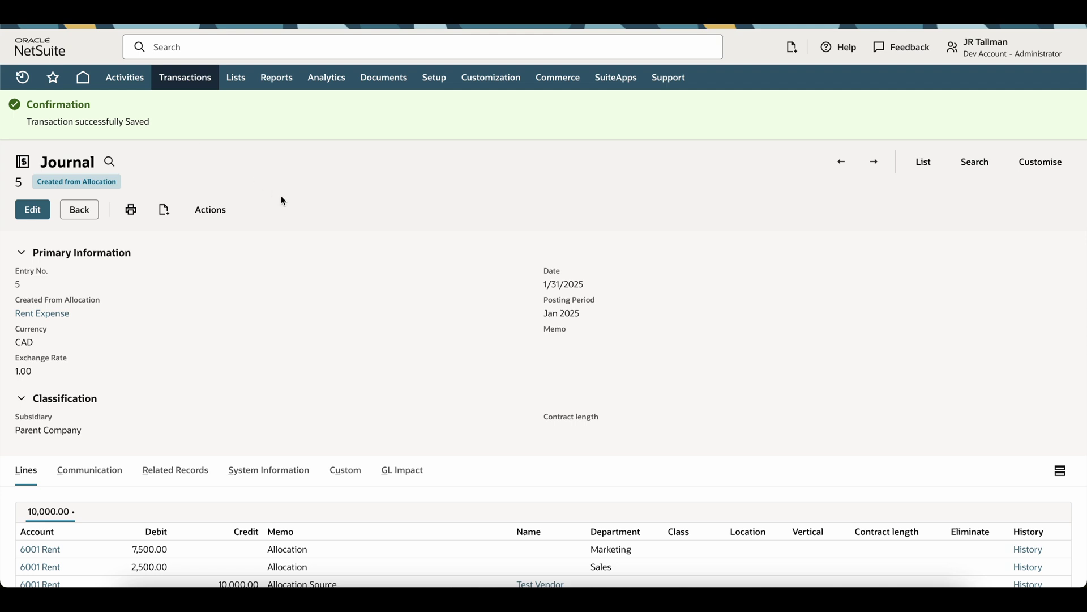
scroll(286, 203, down, 1)
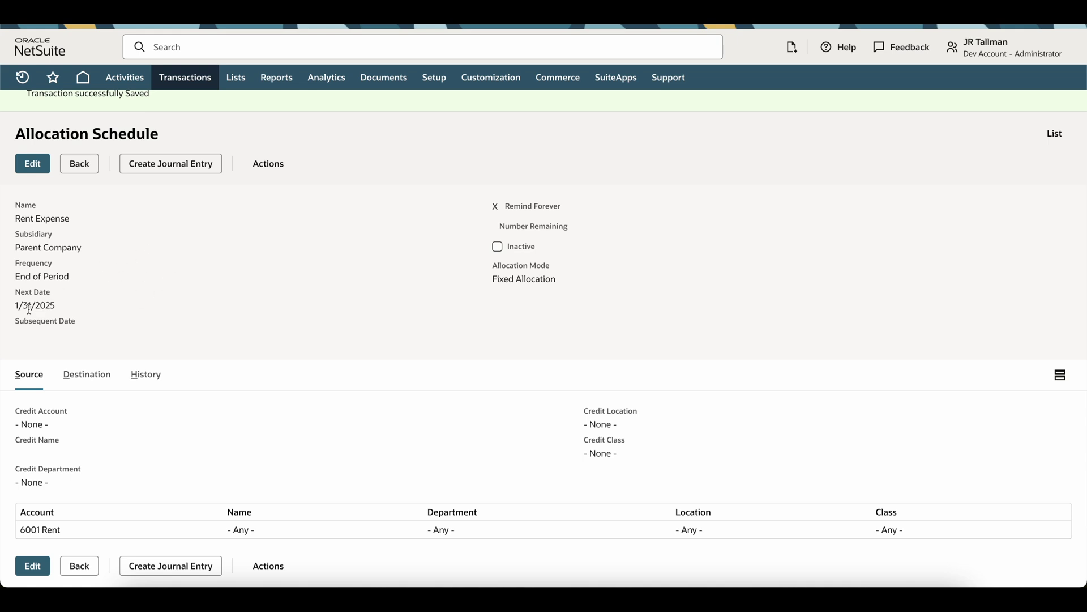
- Check the next date of the Rent Expense allocation schedule and open the schedule for editing
drag(16, 307, 55, 306)
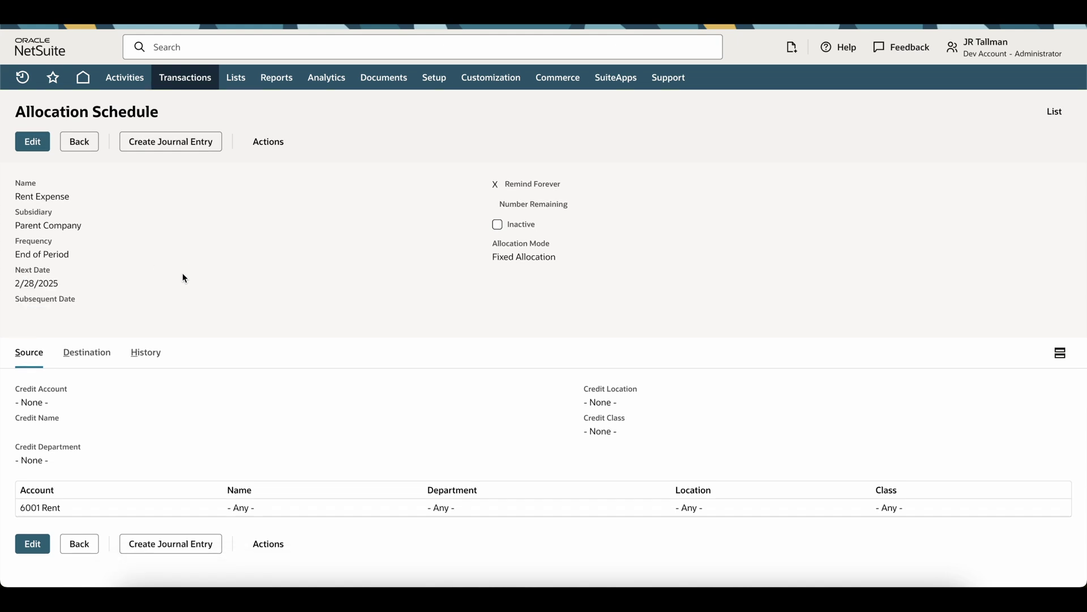
drag(15, 286, 46, 284)
click(32, 141)
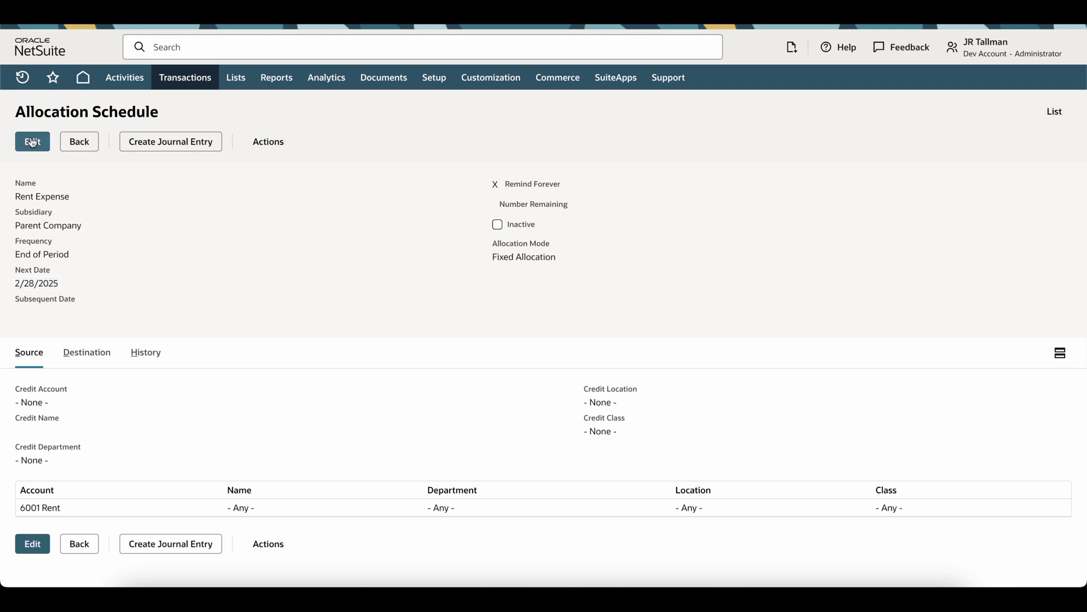